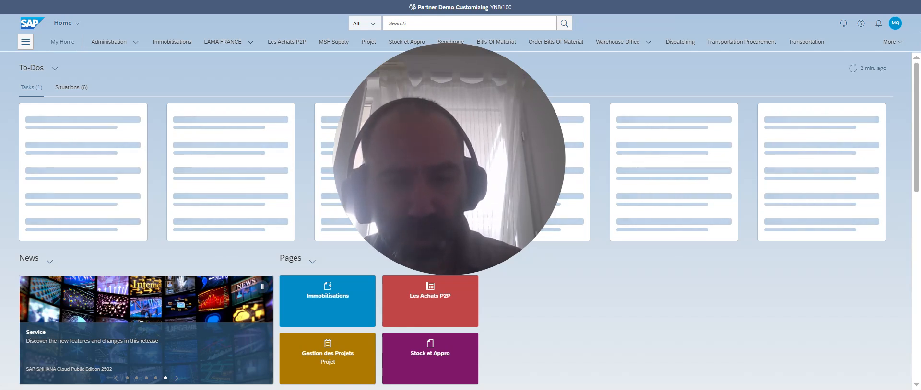
# Search for 'manage workflow for p' and open Manage Workflows for Purchase Orders, listing 24 workflows.
pyautogui.moveTo(454, 260)
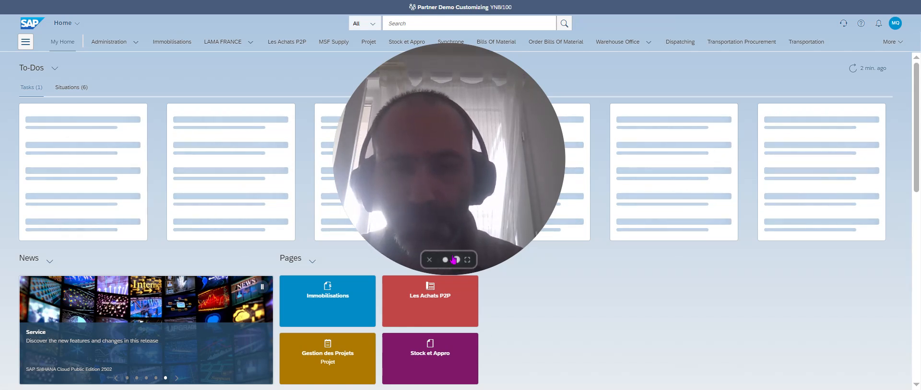
pyautogui.click(429, 260)
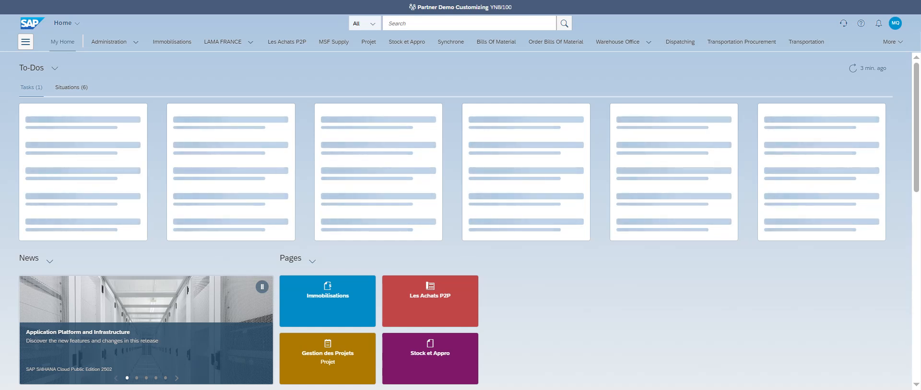
pyautogui.click(414, 27)
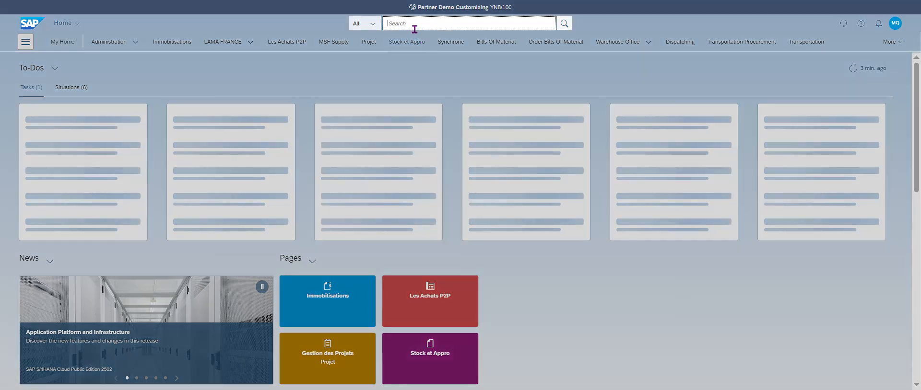
pyautogui.write('mana')
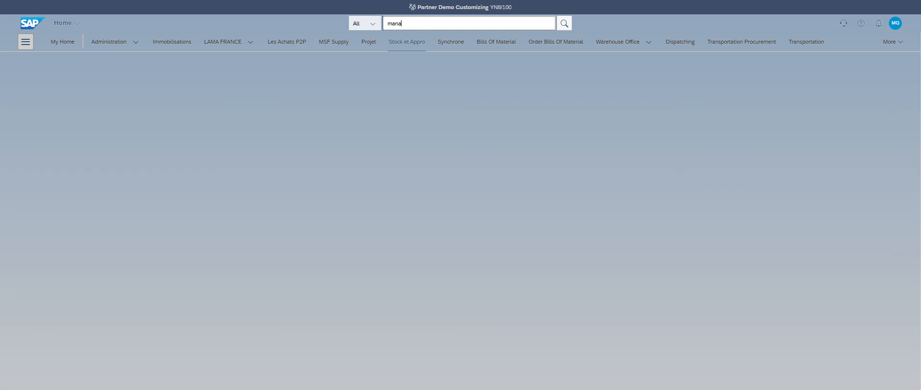
pyautogui.write('ge ')
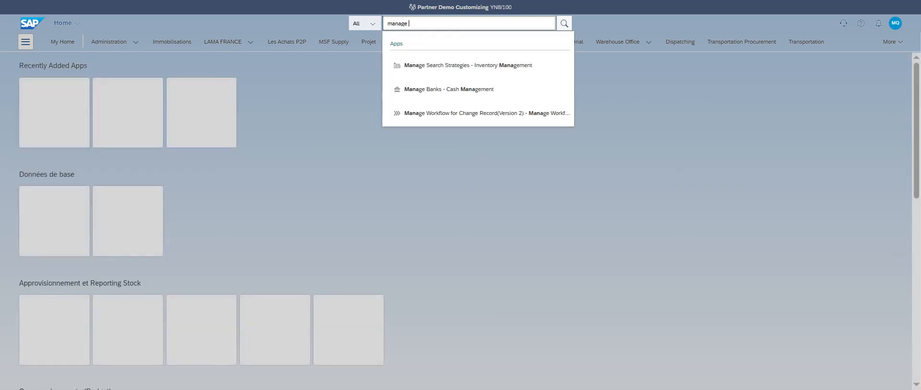
pyautogui.write('workflow')
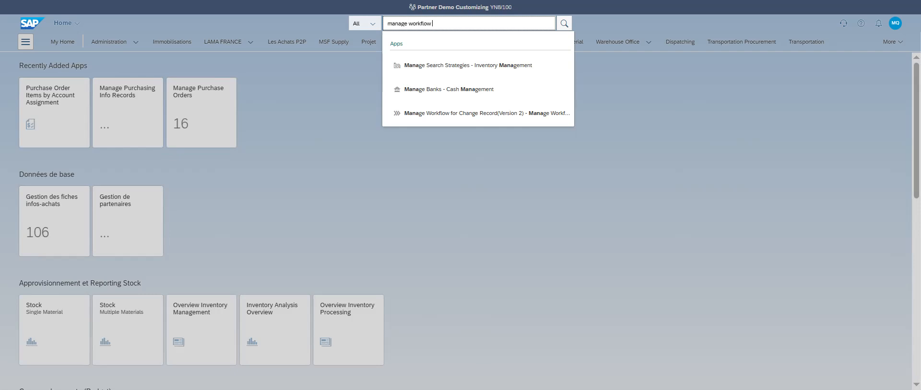
pyautogui.write(' for pur')
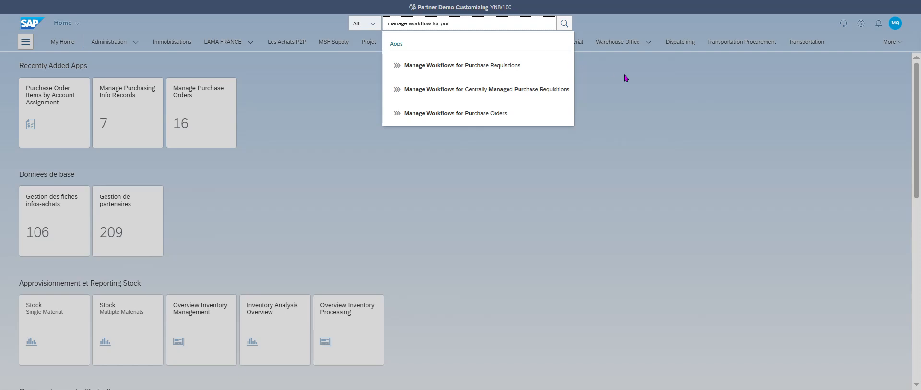
pyautogui.click(511, 119)
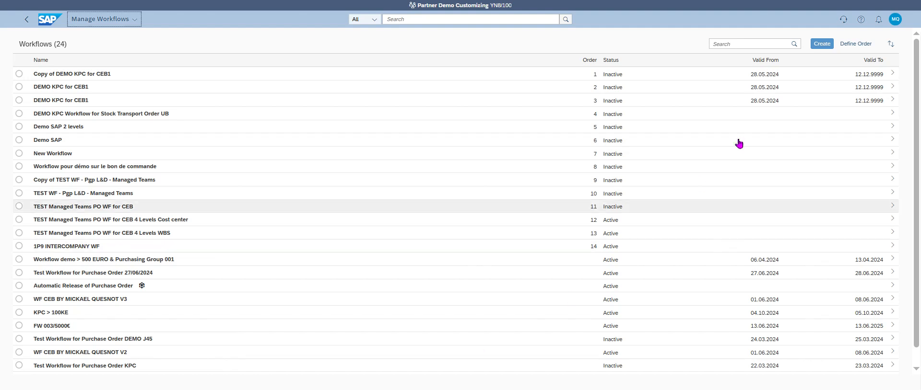
# Create a new purchase order workflow named 'New Workflow (Demo)'.
pyautogui.click(820, 44)
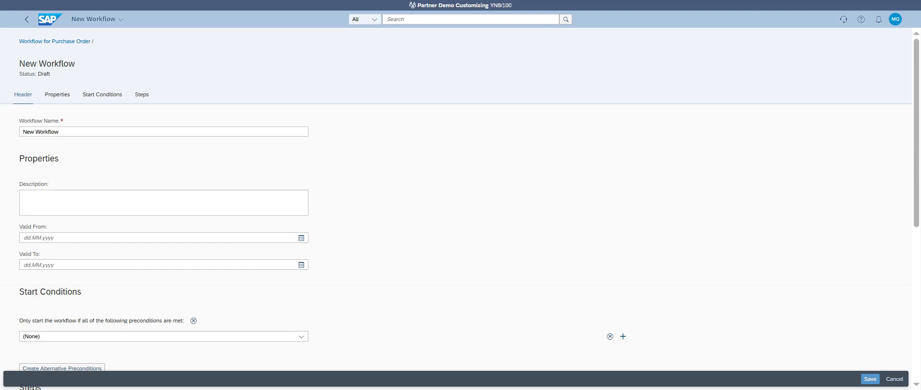
pyautogui.click(134, 132)
pyautogui.write('(Demo')
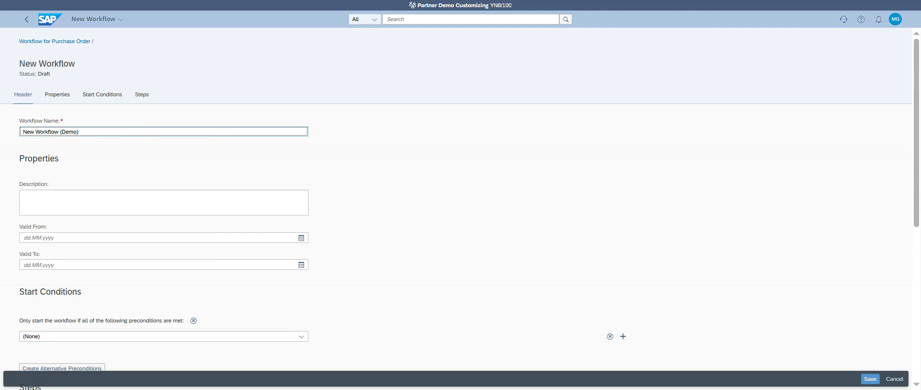
pyautogui.click(463, 303)
# Make the workflow valid from 14.06.2025 to 15.06.2025.
pyautogui.click(301, 238)
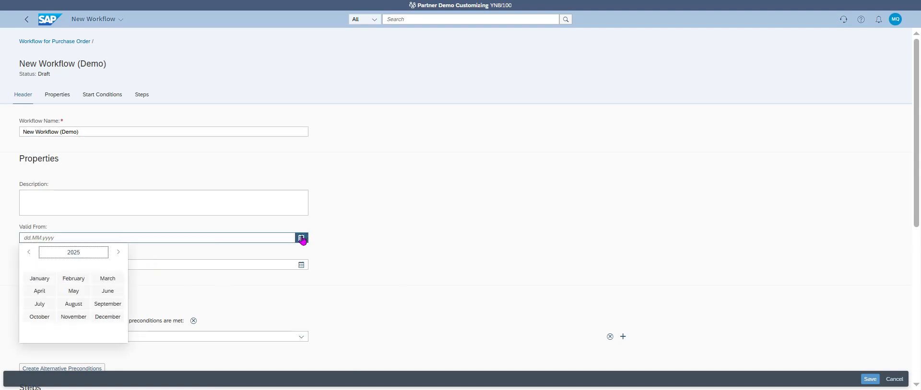
pyautogui.click(121, 294)
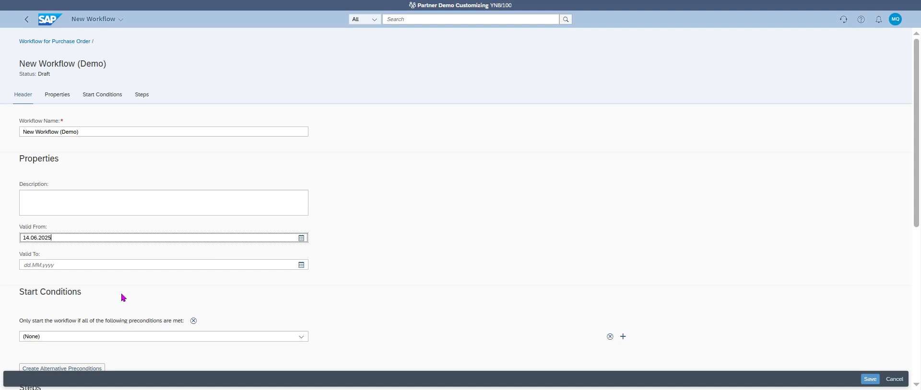
pyautogui.click(301, 265)
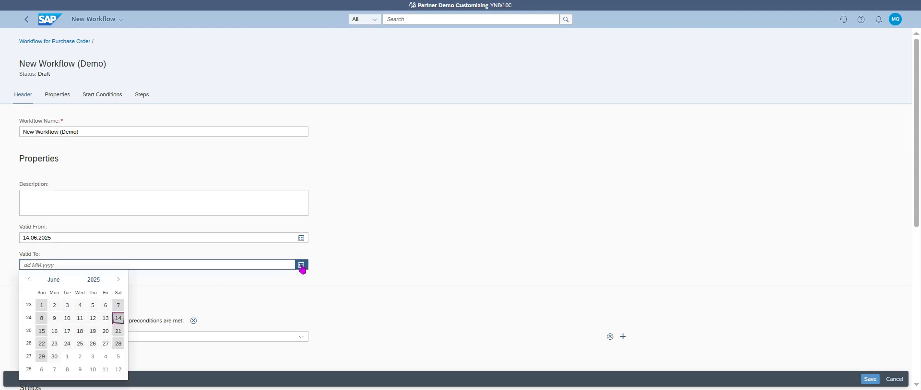
pyautogui.click(42, 331)
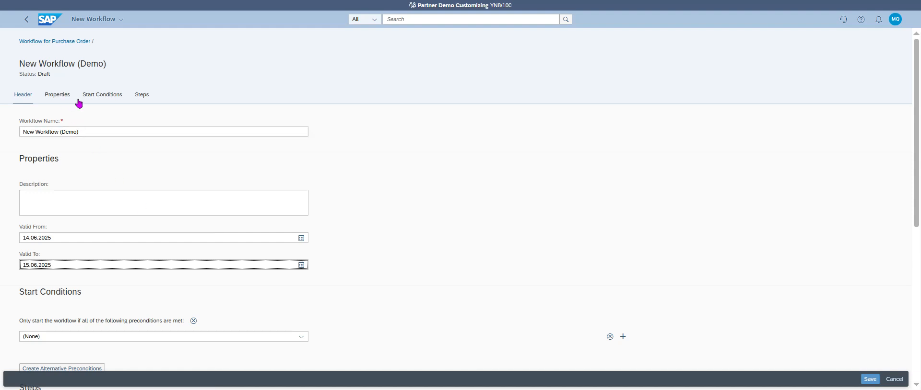
# Go to the workflow's Start Conditions and expand the '(None)' precondition type list.
pyautogui.click(107, 95)
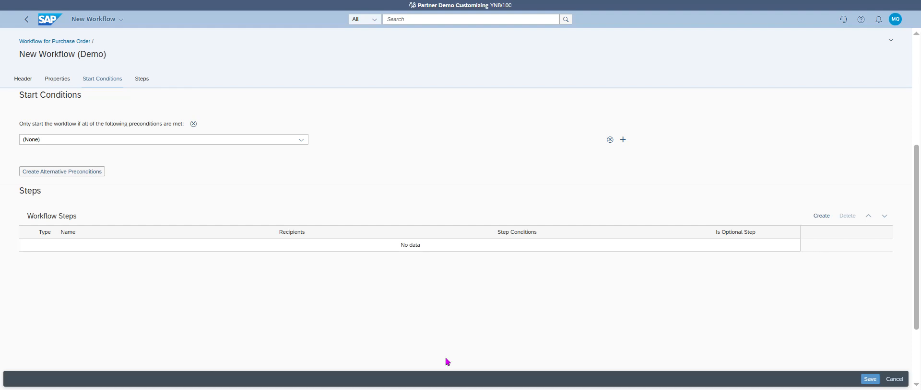
pyautogui.click(274, 140)
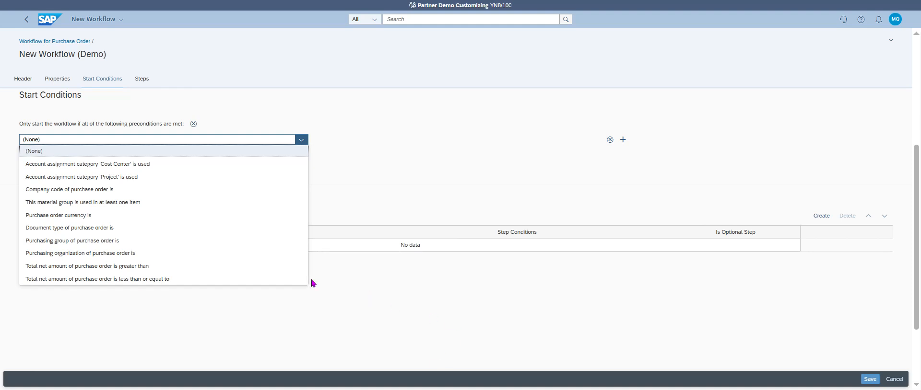
# Add a document type precondition requiring Standard PO (NB).
pyautogui.click(153, 229)
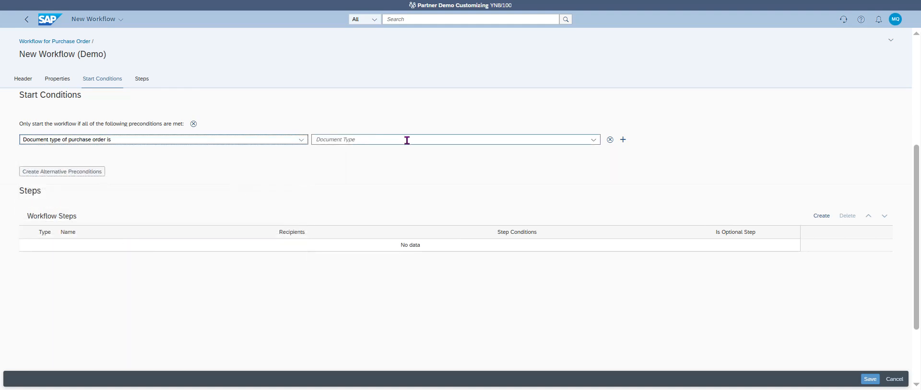
pyautogui.click(593, 140)
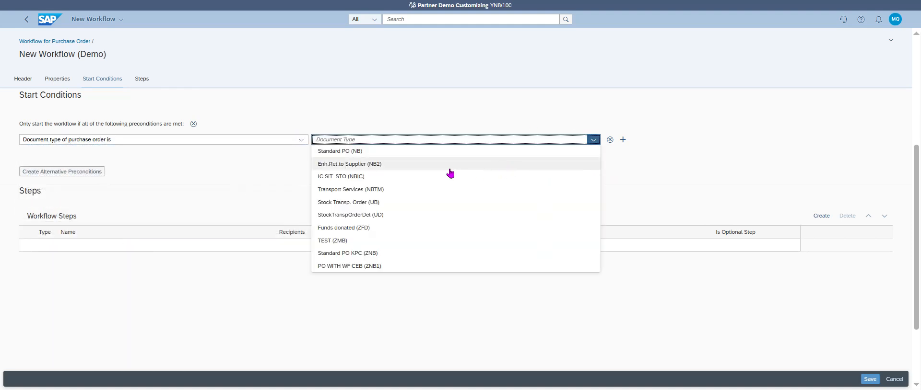
pyautogui.click(418, 152)
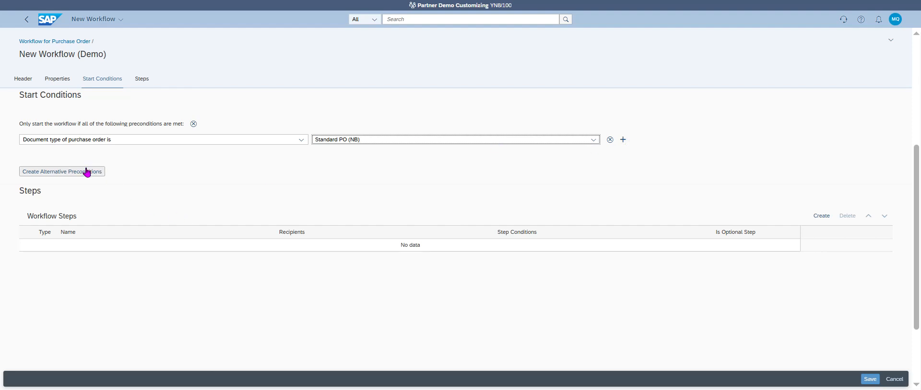
# Add a precondition that total net amount is greater than 5000 EUR.
pyautogui.click(623, 140)
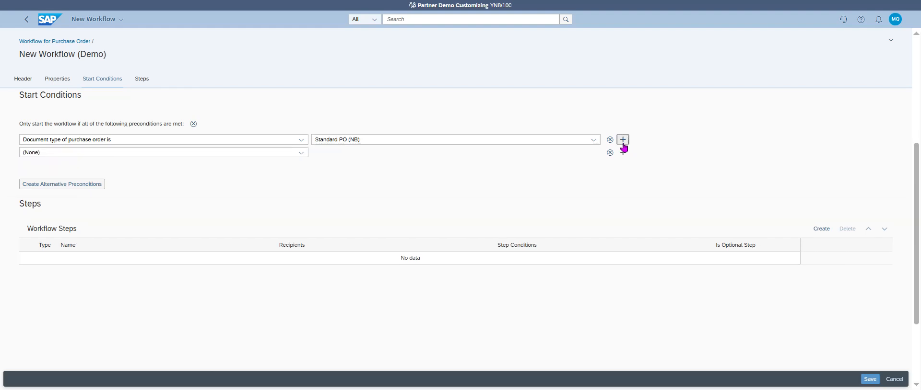
pyautogui.click(298, 154)
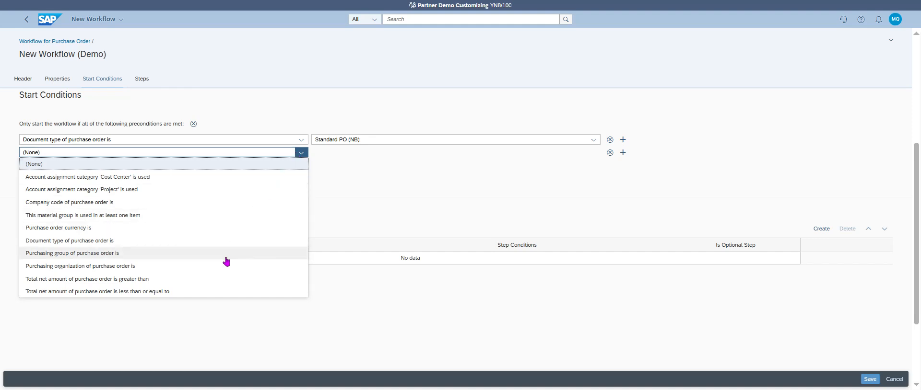
pyautogui.click(207, 279)
pyautogui.click(384, 152)
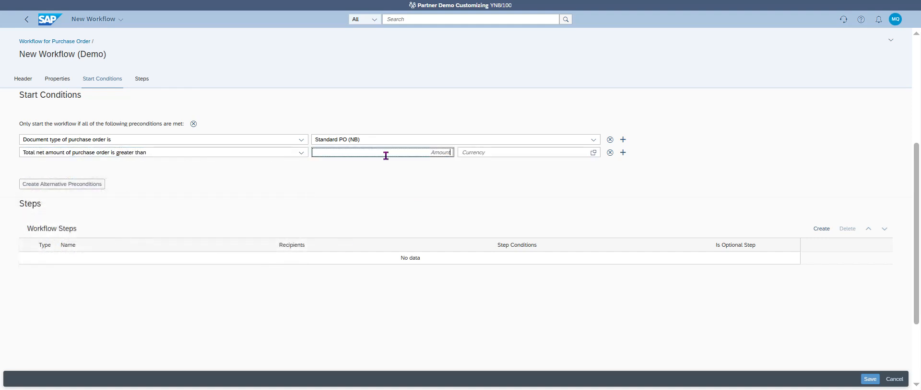
pyautogui.write('5000')
pyautogui.press('Tab')
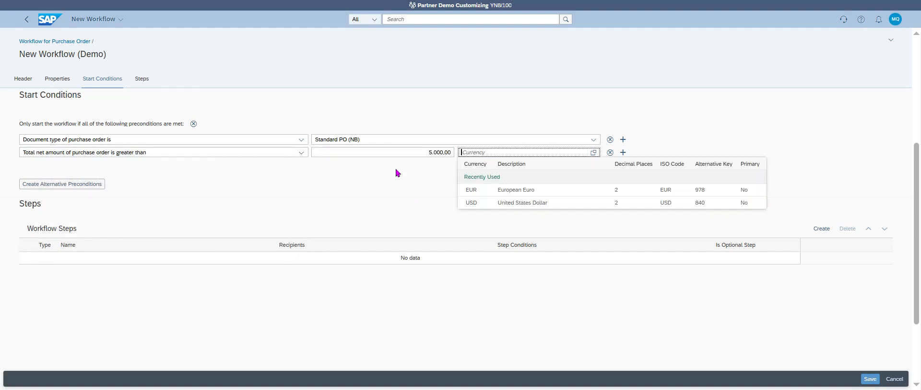
pyautogui.click(529, 194)
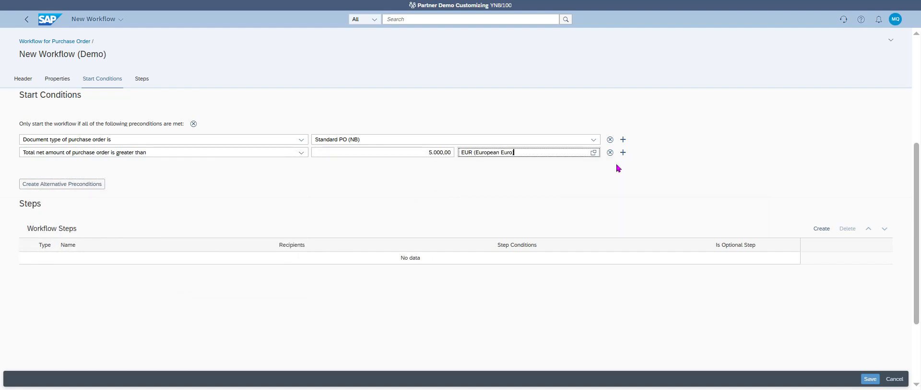
# Add a material group precondition requiring L002 (Raw Materials).
pyautogui.click(623, 153)
pyautogui.click(301, 168)
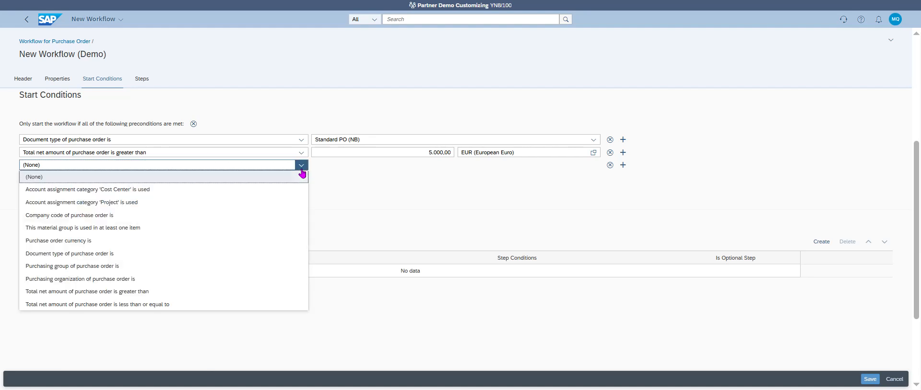
pyautogui.click(171, 241)
pyautogui.click(301, 166)
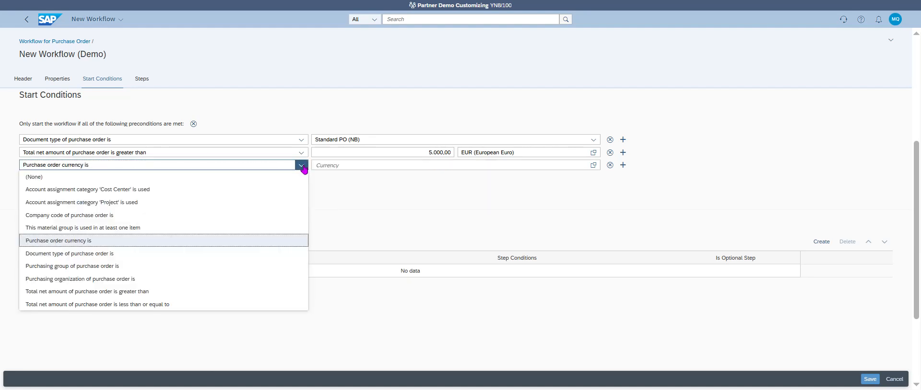
pyautogui.click(170, 228)
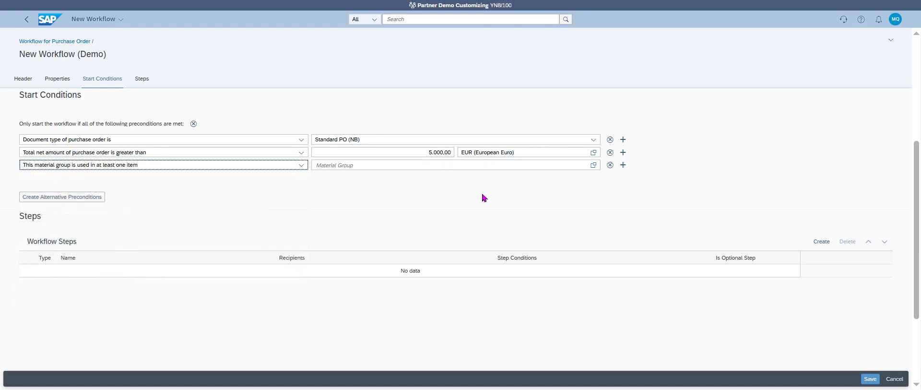
pyautogui.click(593, 165)
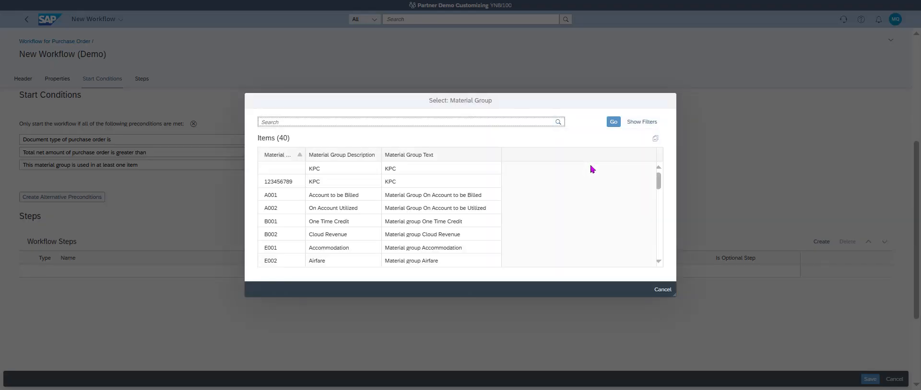
pyautogui.scroll(-2, 658, 211)
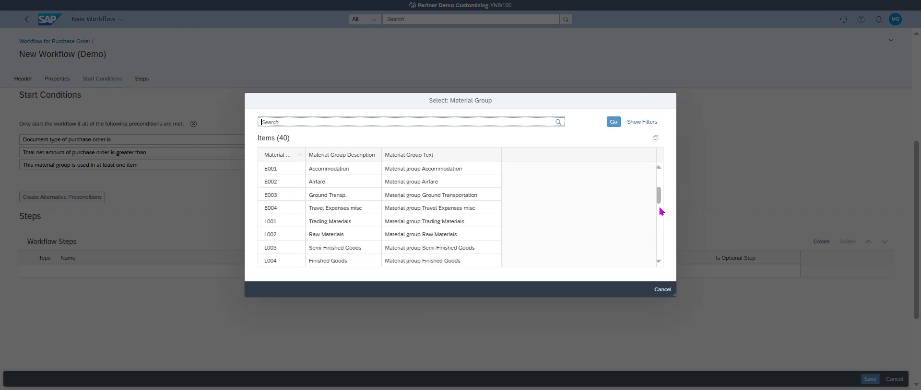
pyautogui.click(456, 235)
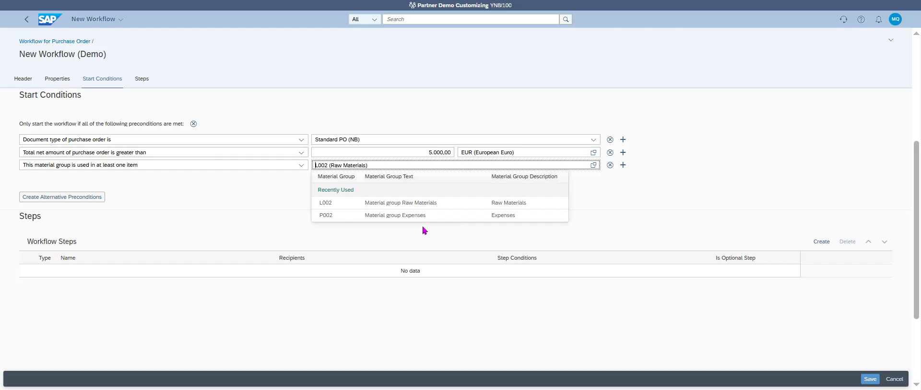
pyautogui.click(555, 298)
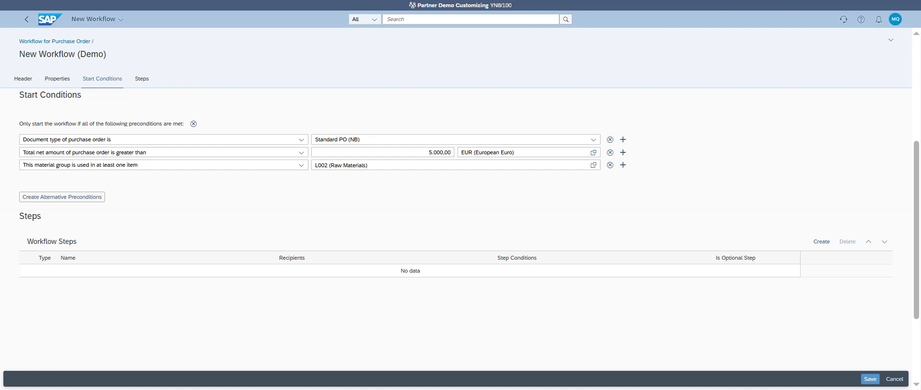
# Add a new workflow step with step type Release of Purchase Order.
pyautogui.click(821, 242)
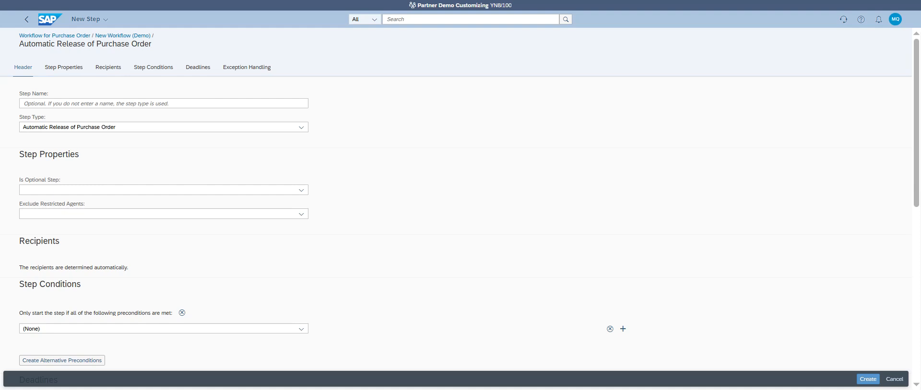
pyautogui.click(258, 130)
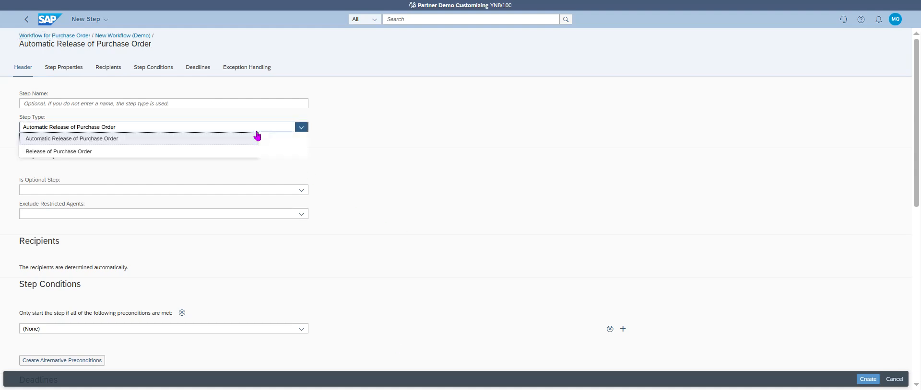
pyautogui.click(210, 152)
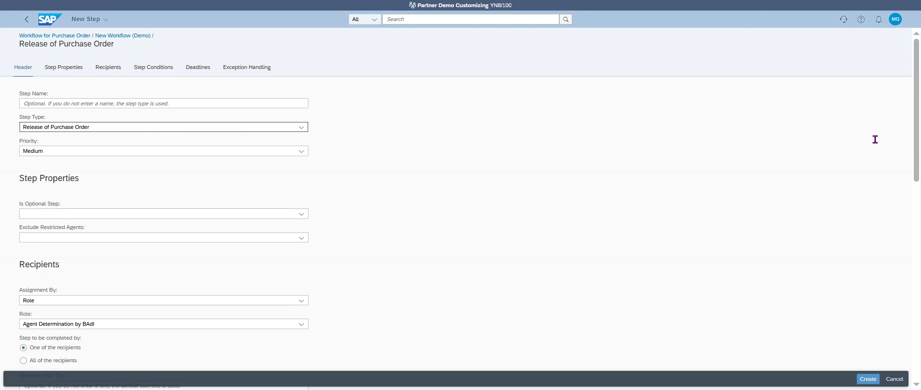
pyautogui.scroll(-3, 916, 138)
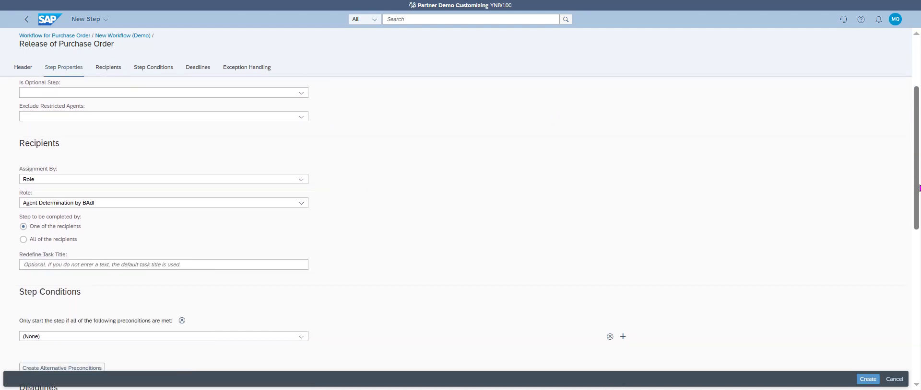
# Assign the release step's recipients by Role to Operational Purchasing.
pyautogui.click(302, 175)
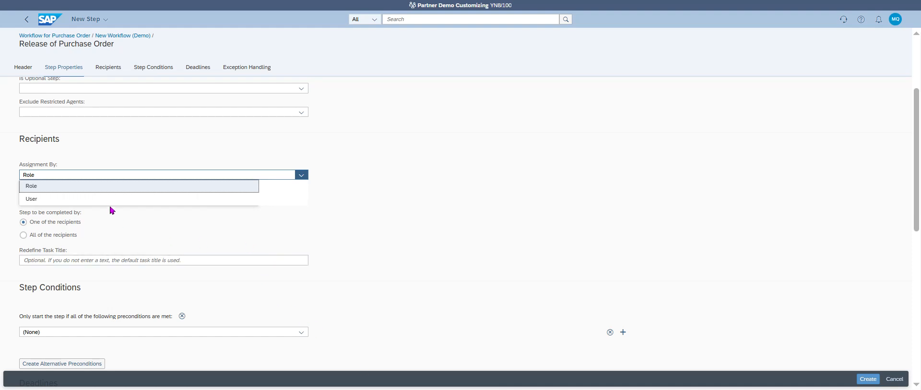
pyautogui.click(276, 227)
pyautogui.click(241, 201)
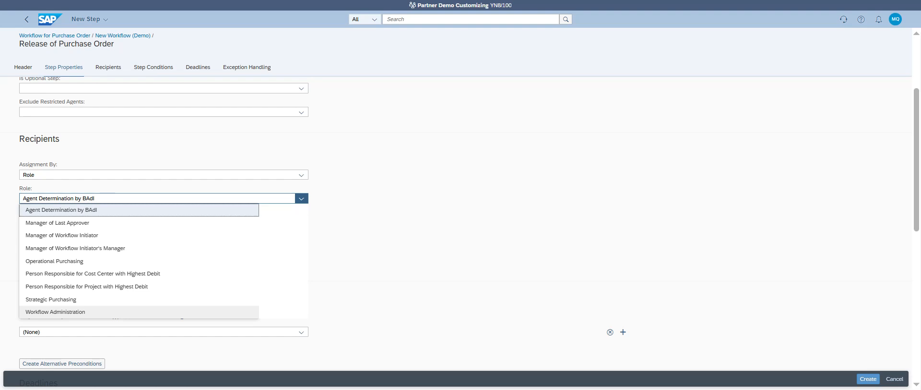
pyautogui.click(92, 262)
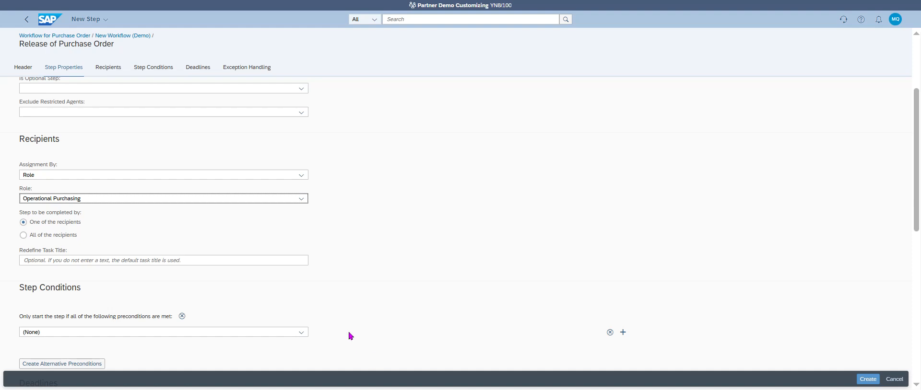
pyautogui.moveTo(917, 203); pyautogui.dragTo(919, 225)
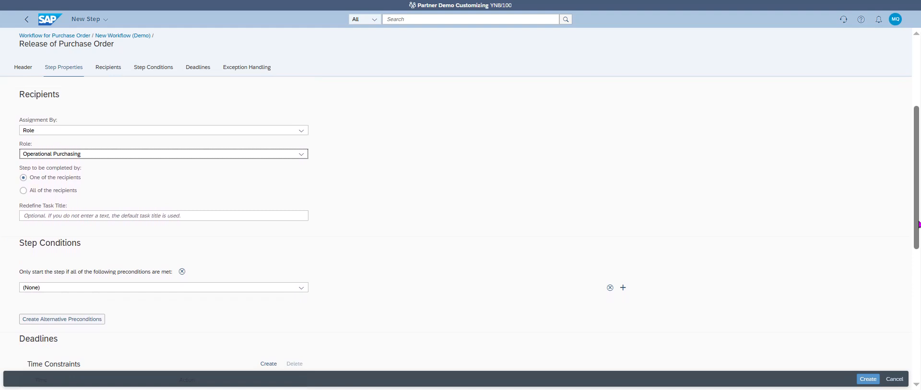
# Save the Release of Purchase Order step as step 1 of the workflow.
pyautogui.scroll(-5, 892, 269)
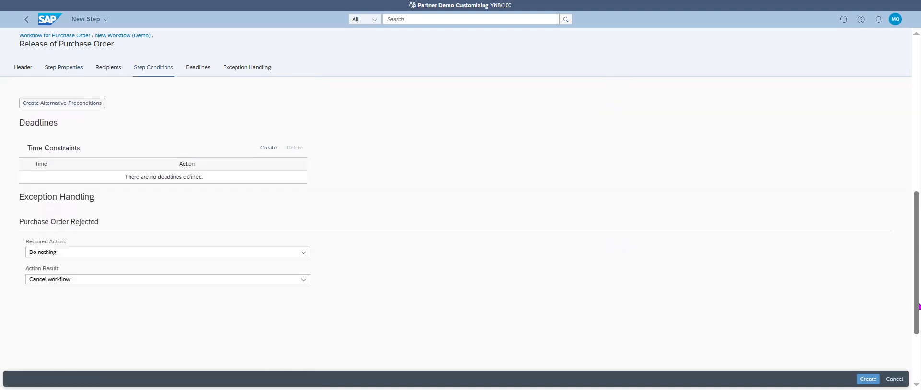
pyautogui.click(868, 380)
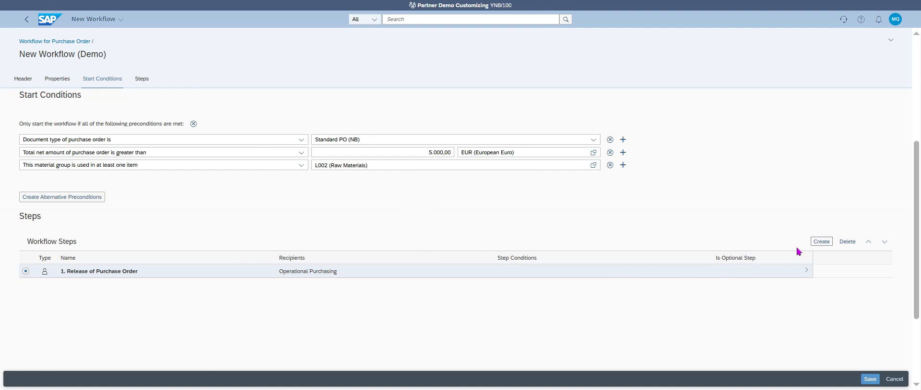
# Add a second Release of Purchase Order step named '> 50 K€' with Medium priority.
pyautogui.click(820, 243)
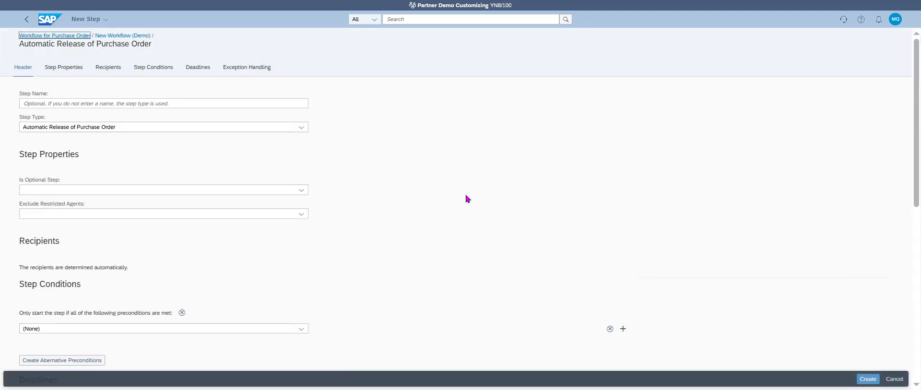
pyautogui.click(159, 129)
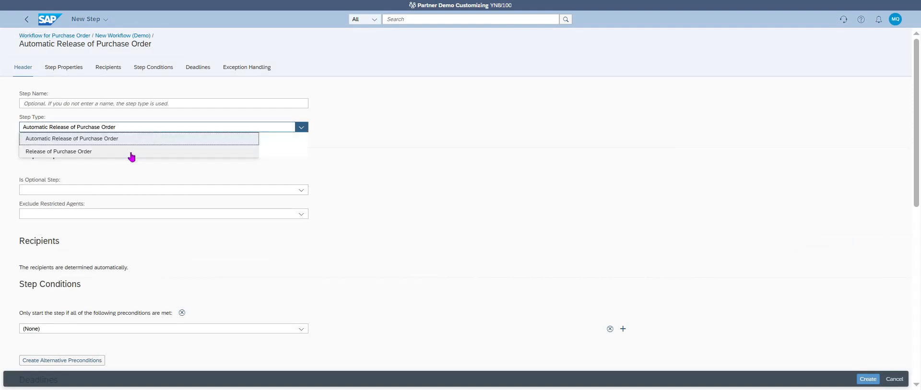
pyautogui.click(130, 152)
pyautogui.click(88, 103)
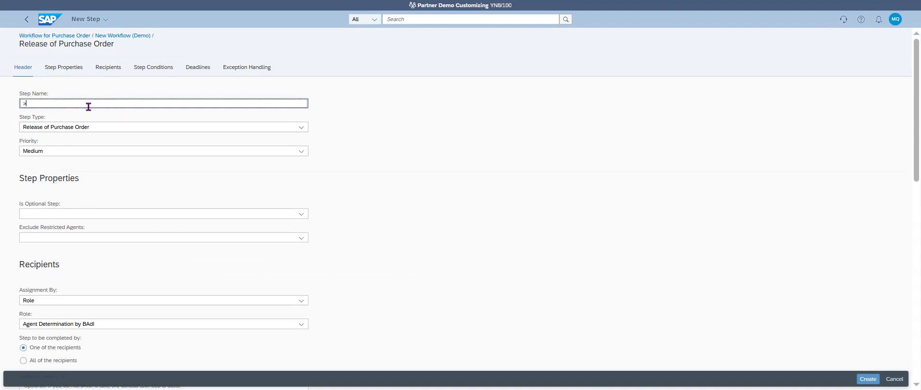
pyautogui.write('> 50')
pyautogui.write('K€')
pyautogui.click(183, 154)
pyautogui.click(230, 157)
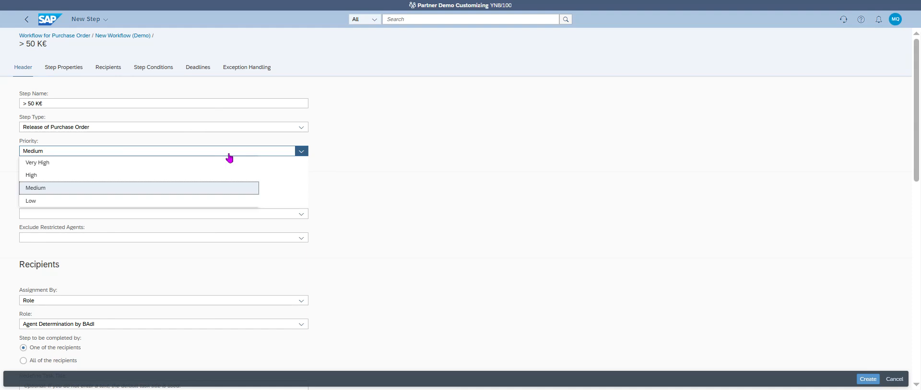
pyautogui.click(230, 157)
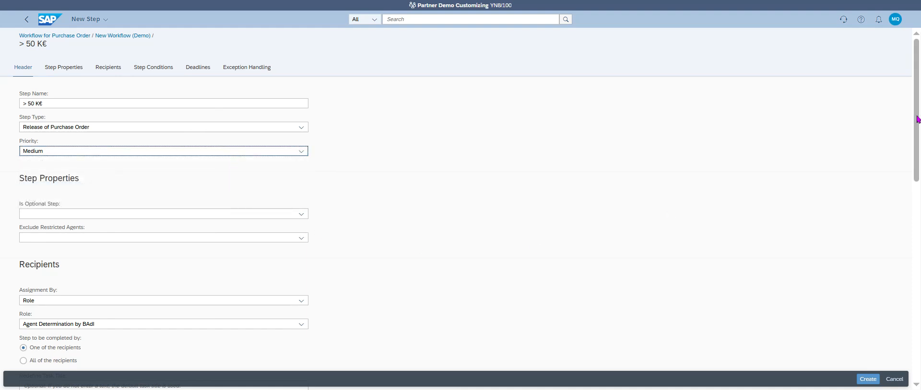
# Assign the '> 50 K€' step's recipients by Role to Strategic Purchasing.
pyautogui.moveTo(917, 117); pyautogui.dragTo(919, 171)
pyautogui.scroll(-1, 919, 171)
pyautogui.click(217, 154)
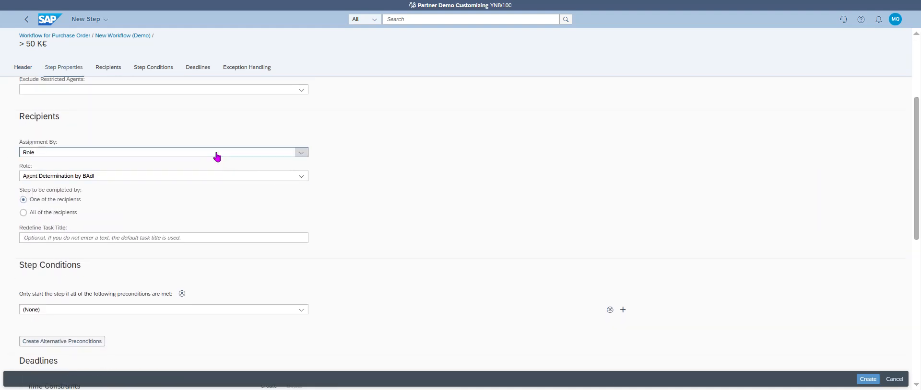
pyautogui.click(177, 165)
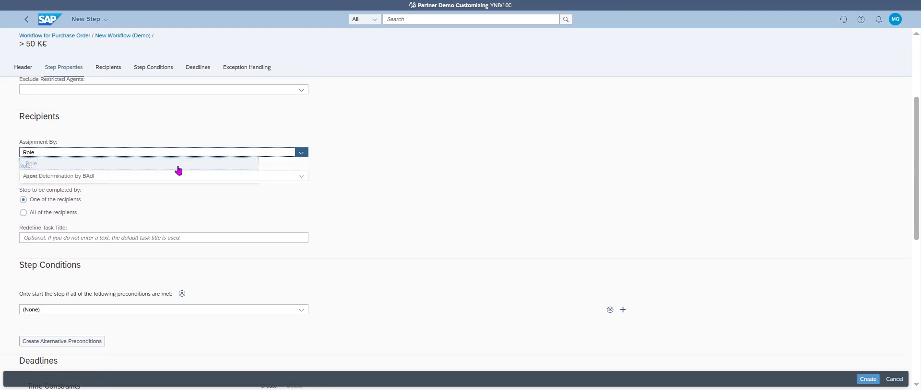
pyautogui.click(171, 178)
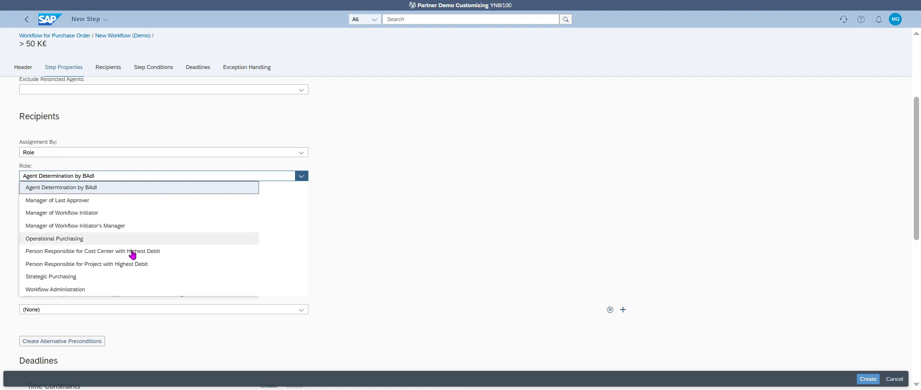
pyautogui.click(117, 278)
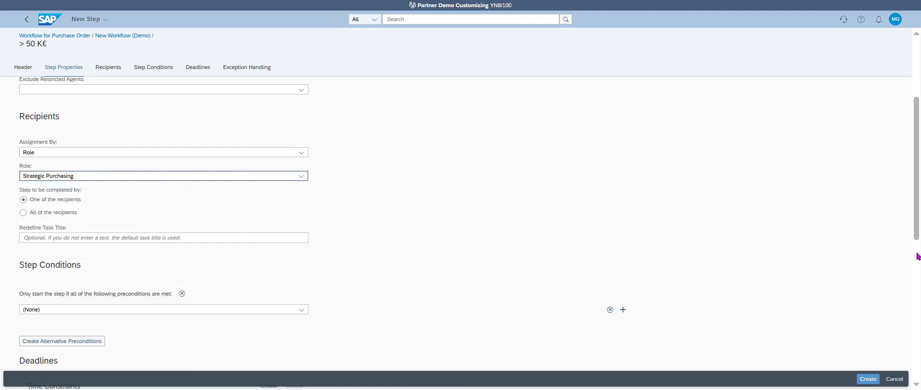
pyautogui.moveTo(919, 225); pyautogui.dragTo(919, 300)
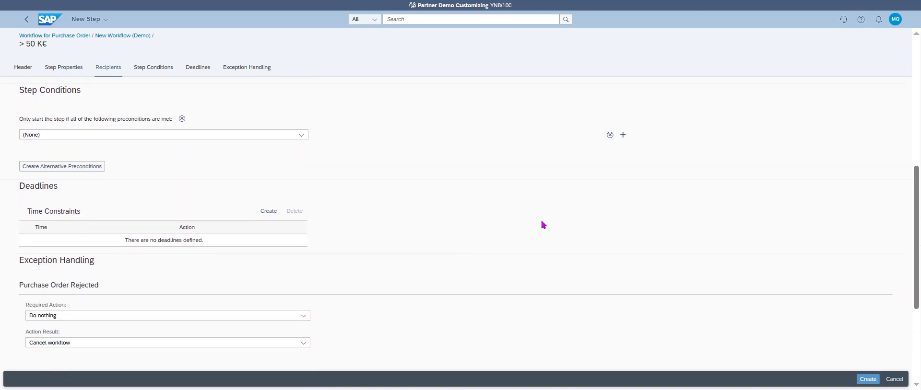
# Give the '> 50 K€' step a condition of net amount above 50000 EUR and add it.
pyautogui.click(180, 137)
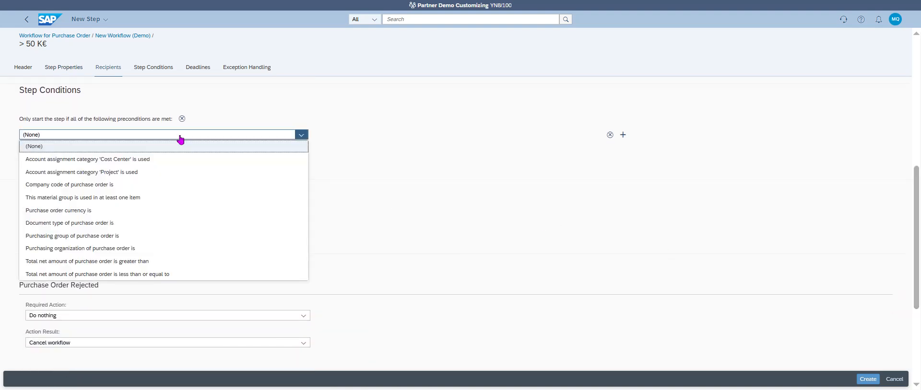
pyautogui.click(127, 263)
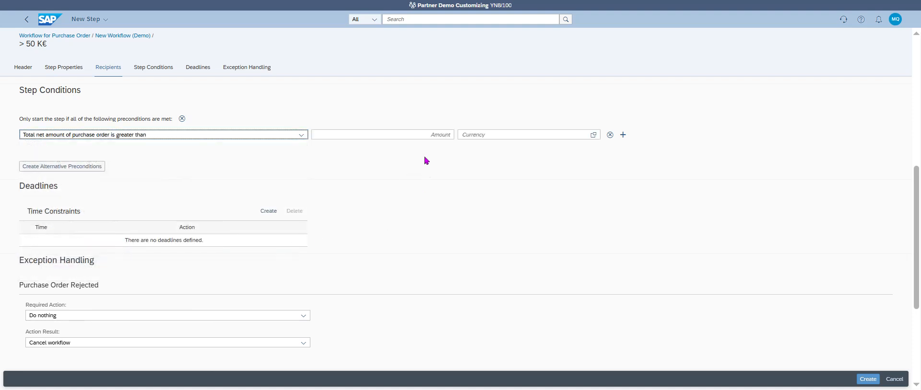
pyautogui.click(427, 136)
pyautogui.write('50000')
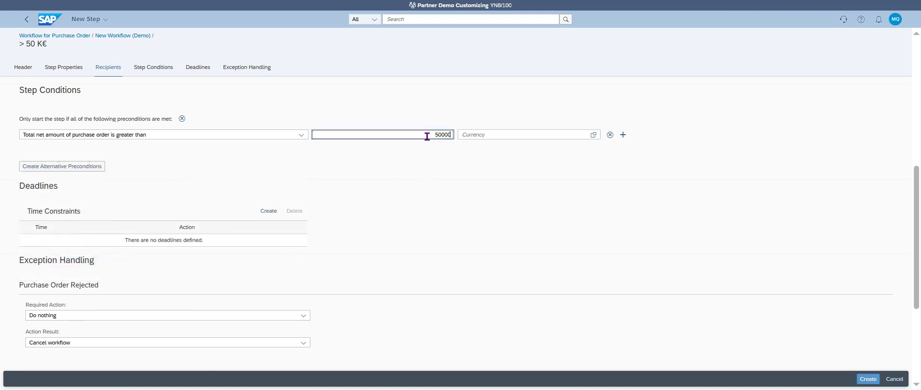
pyautogui.press('Tab')
pyautogui.write('E')
pyautogui.press('Tab')
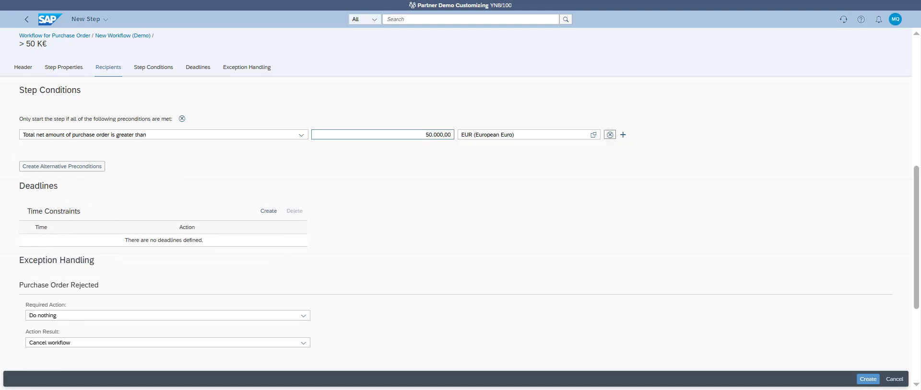
pyautogui.click(867, 380)
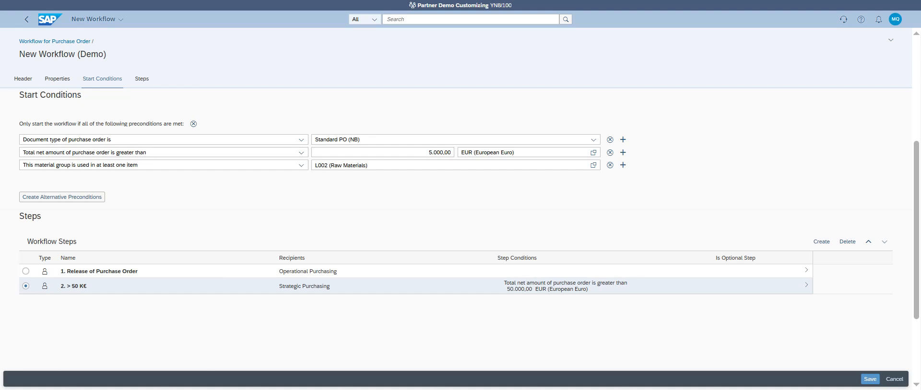
# Save New Workflow (Demo) and activate it.
pyautogui.click(870, 380)
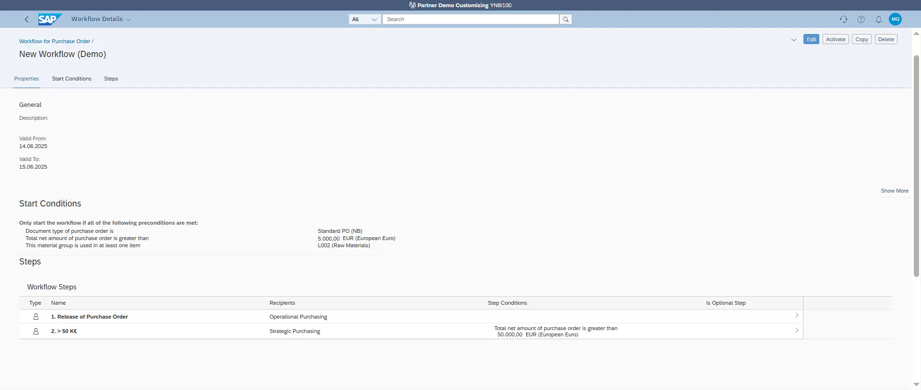
pyautogui.click(835, 43)
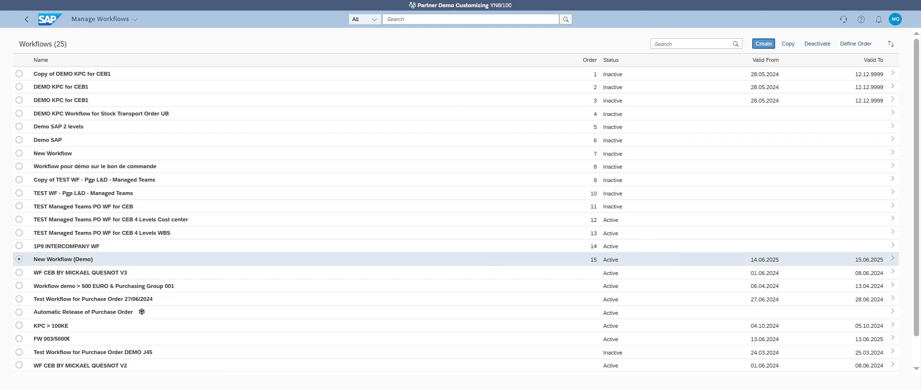
# Move New Workflow (Demo) to position 1 in Define Order and save the new sequence.
pyautogui.moveTo(87, 262)
pyautogui.mouseDown()
pyautogui.moveTo(92, 210)
pyautogui.moveTo(91, 260)
pyautogui.mouseUp()
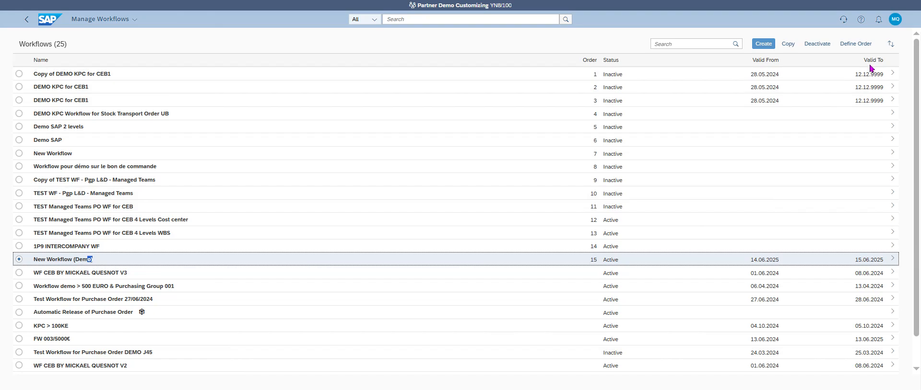
pyautogui.click(863, 46)
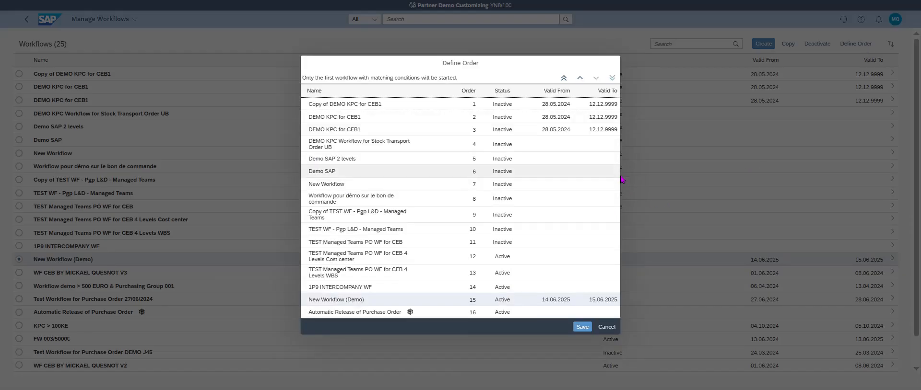
pyautogui.click(564, 78)
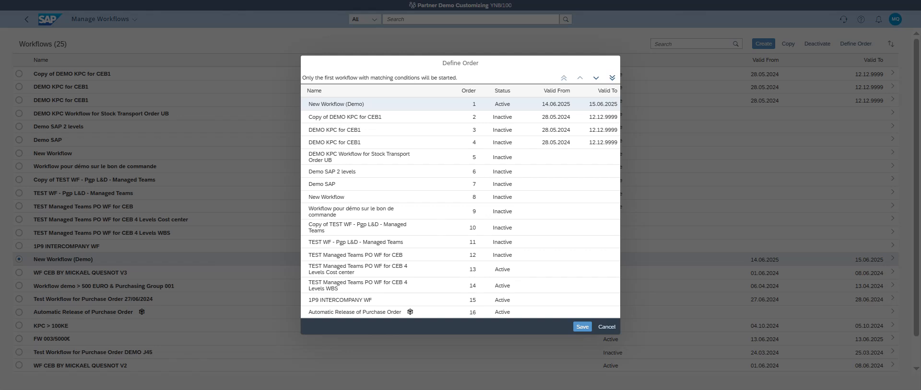
pyautogui.click(581, 327)
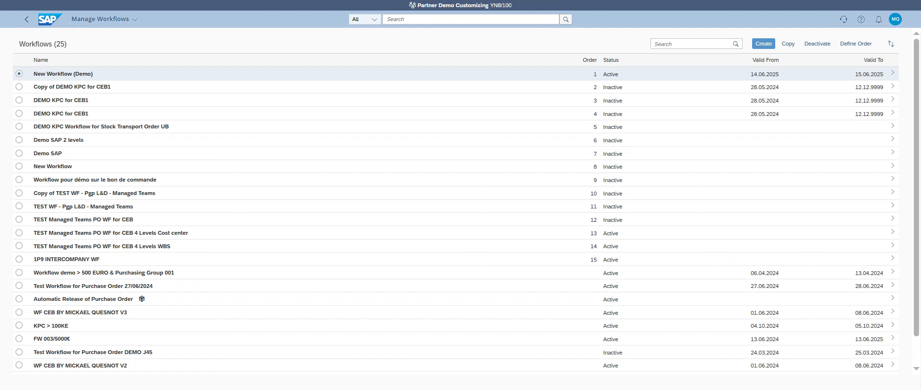
# Review Automatic Release of Purchase Order and New Workflow (Demo)'s Release and > 50 K€ steps, then go Home.
pyautogui.scroll(-2, 867, 189)
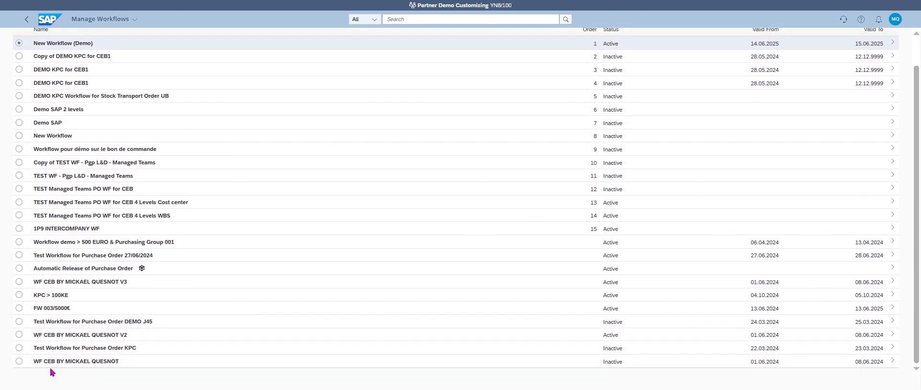
pyautogui.click(19, 269)
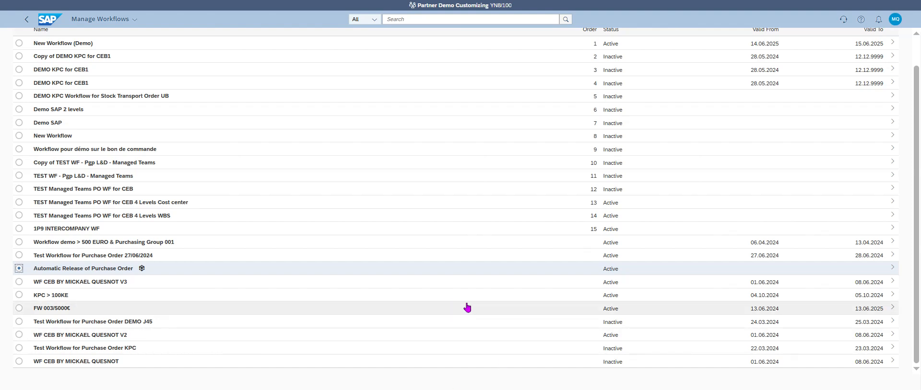
pyautogui.scroll(2, 918, 111)
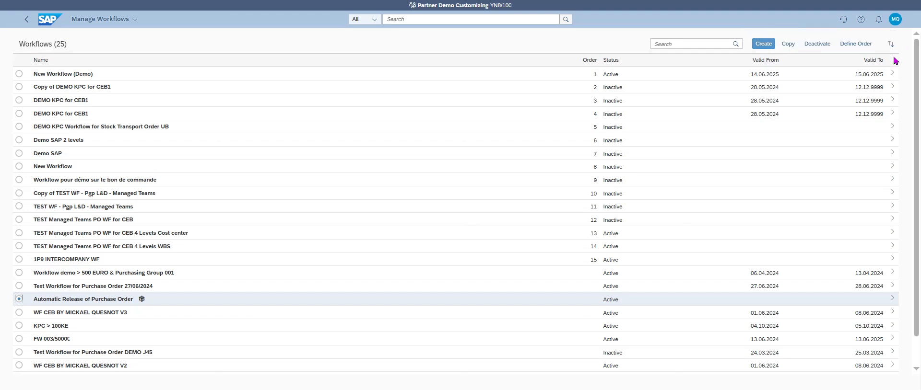
pyautogui.click(892, 75)
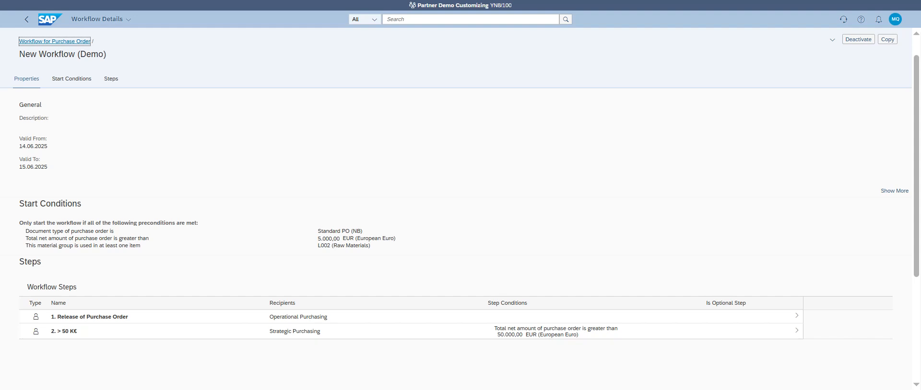
pyautogui.click(44, 20)
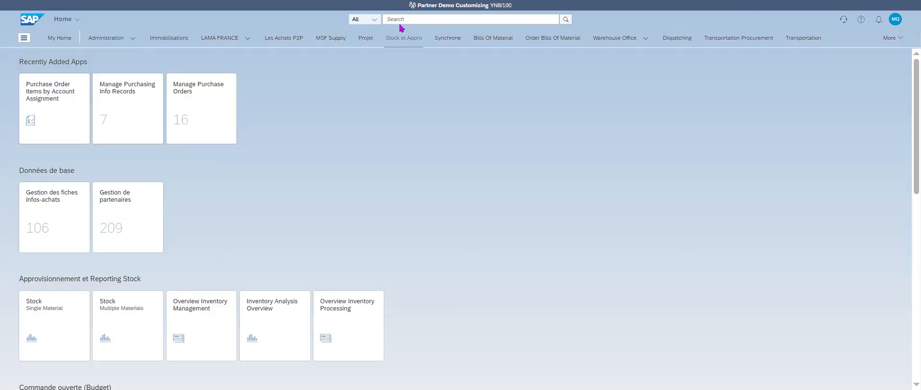
pyautogui.click(398, 21)
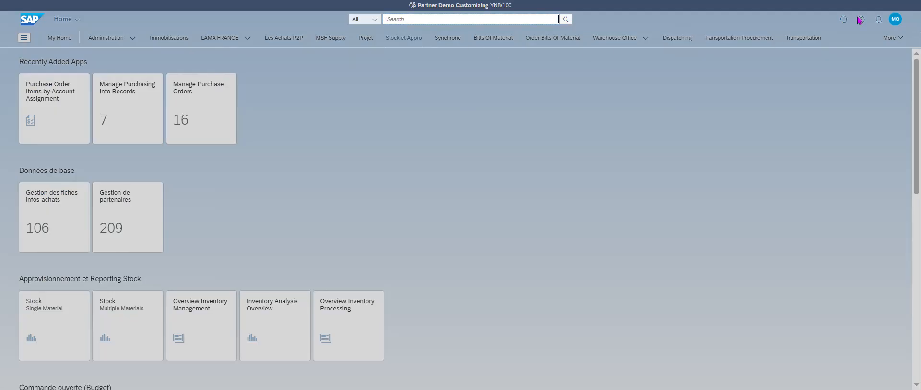
# Launch Manage Purchase Orders from Recent Activity and switch it to the Standard view.
pyautogui.click(895, 20)
pyautogui.click(883, 58)
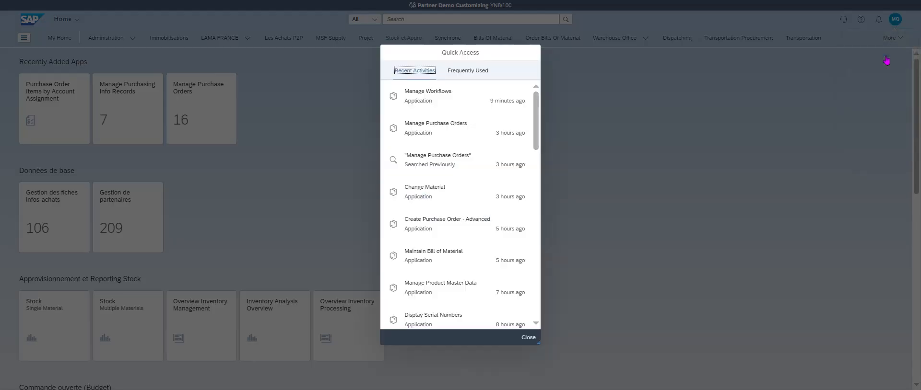
pyautogui.click(430, 129)
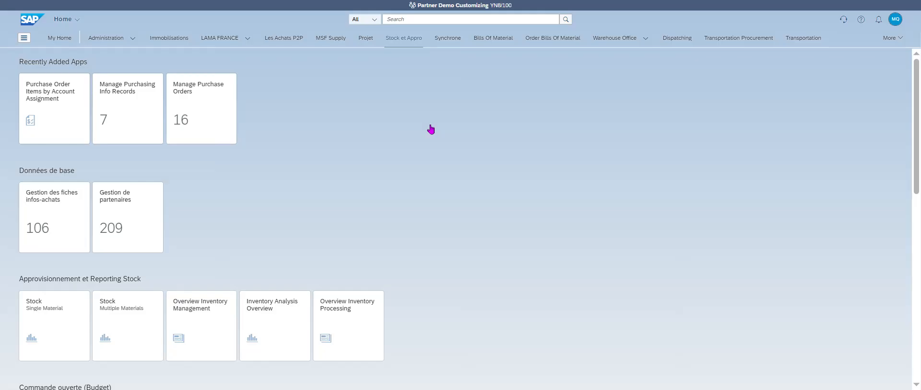
pyautogui.click(202, 109)
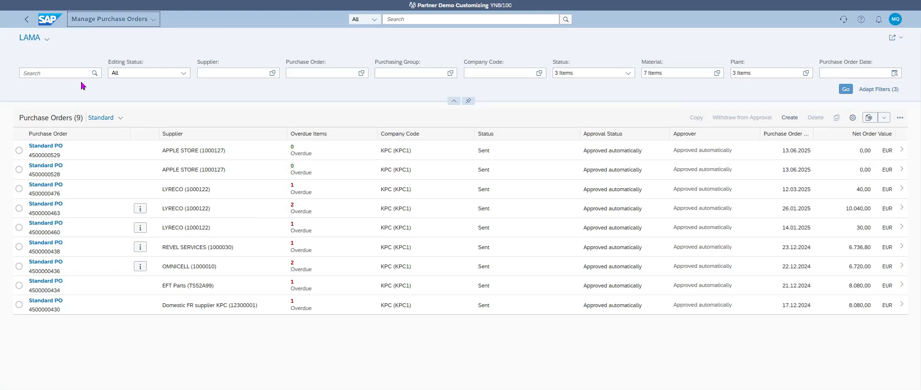
pyautogui.click(41, 41)
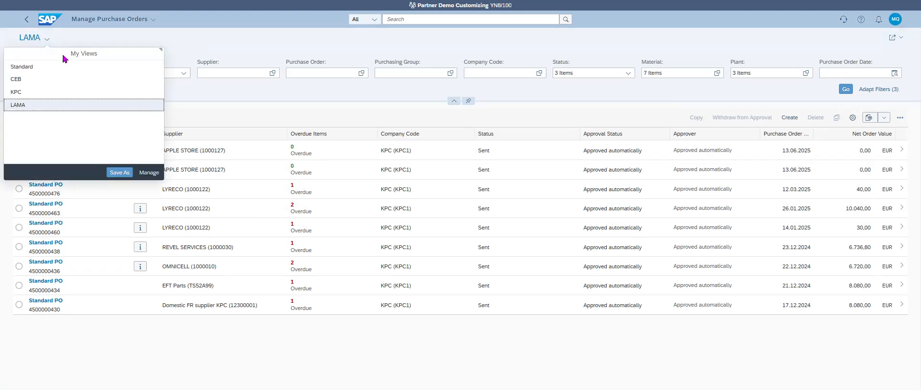
pyautogui.click(51, 67)
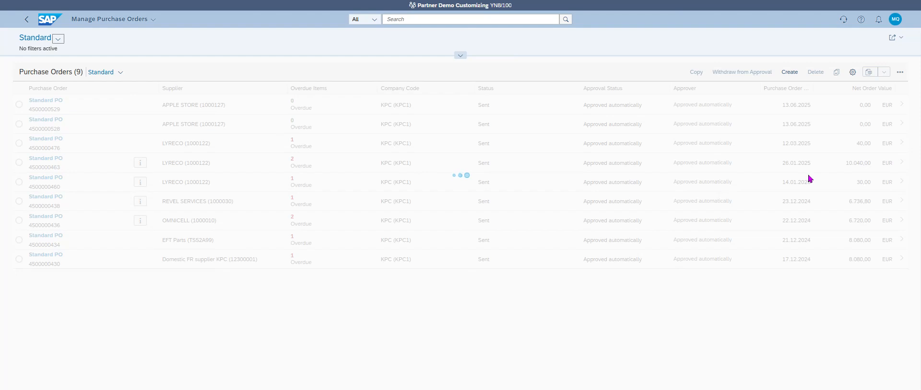
pyautogui.click(460, 56)
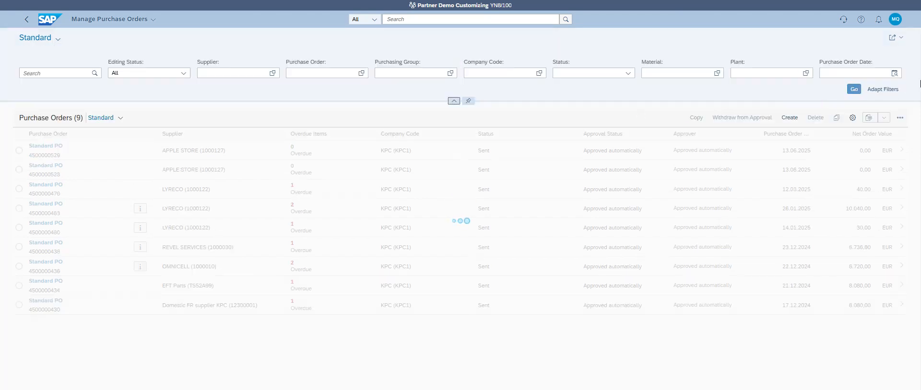
pyautogui.click(894, 73)
pyautogui.click(886, 73)
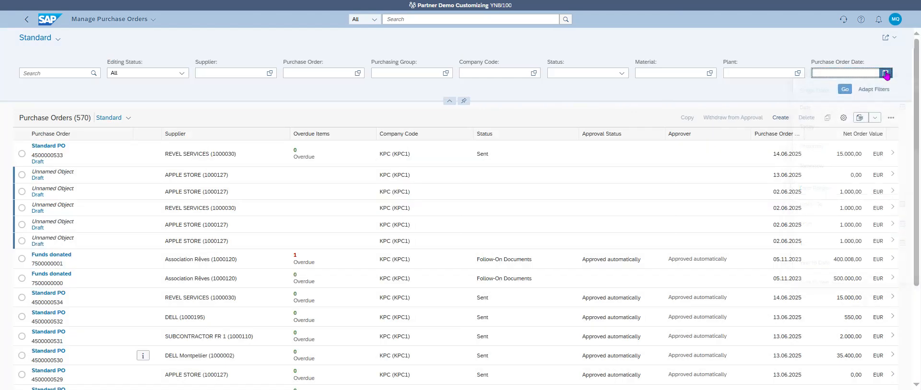
pyautogui.click(886, 73)
pyautogui.click(853, 127)
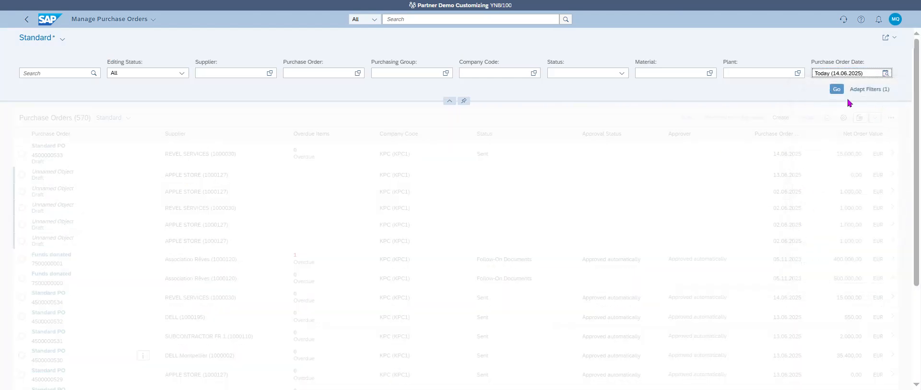
pyautogui.click(836, 89)
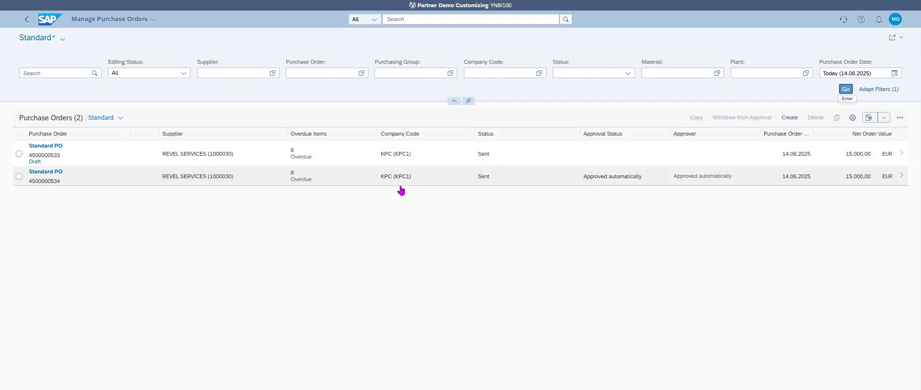
pyautogui.click(19, 177)
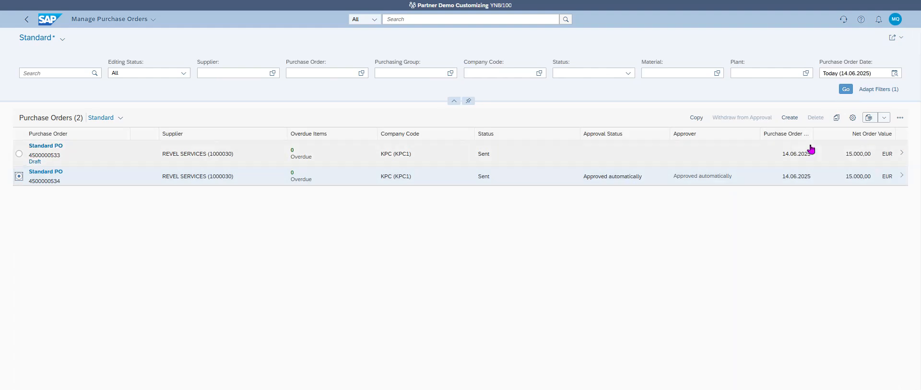
pyautogui.click(698, 119)
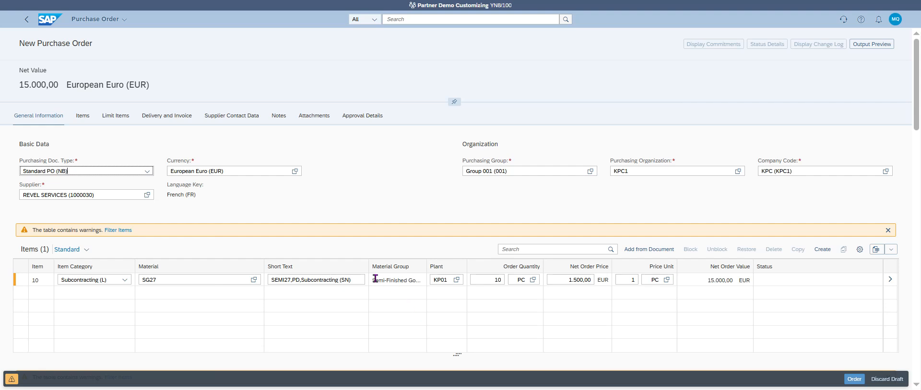
# Show the draft's Approval Details, listing only Automatic Release of Purchase Order.
pyautogui.moveTo(373, 281); pyautogui.dragTo(428, 281)
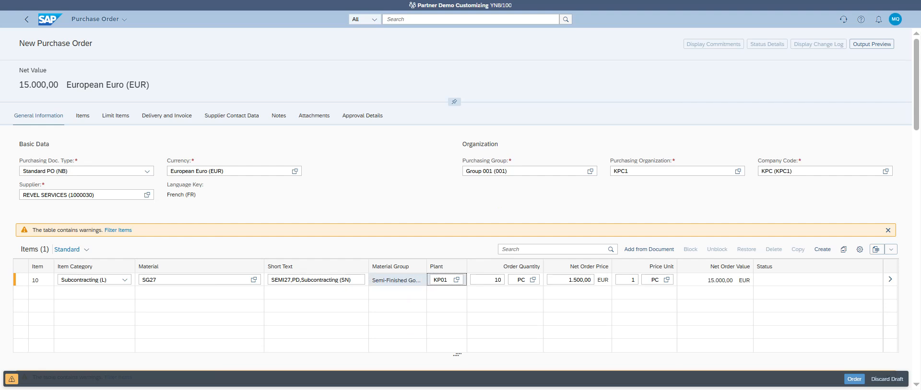
pyautogui.click(359, 116)
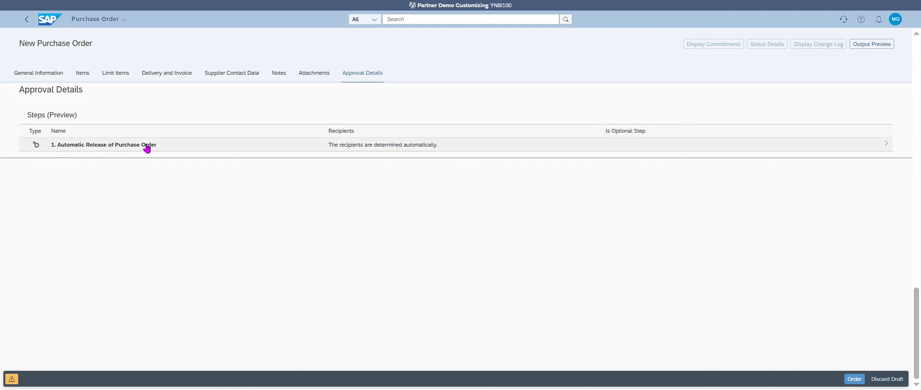
# Create item 20 in the Items table and bring up its Material value help.
pyautogui.moveTo(916, 314); pyautogui.dragTo(905, 92)
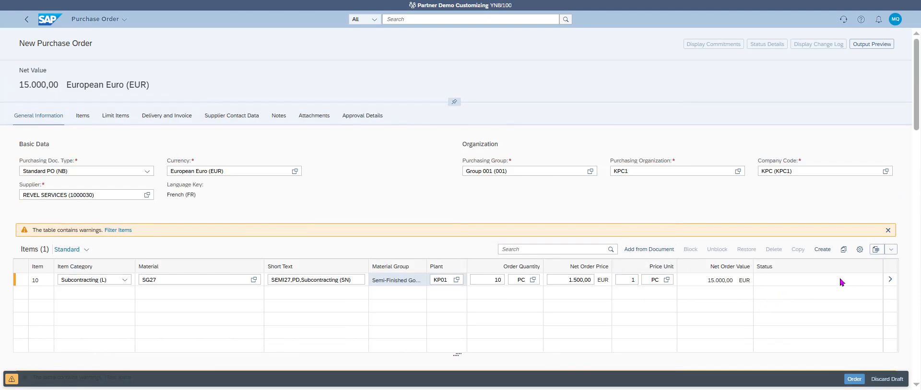
pyautogui.click(823, 251)
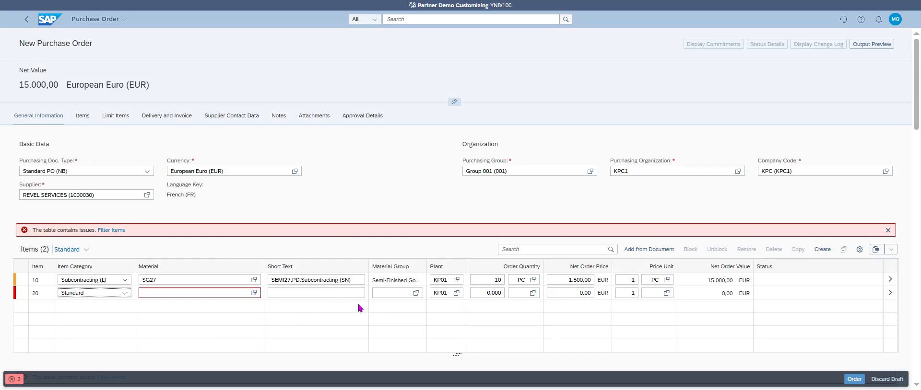
pyautogui.click(253, 293)
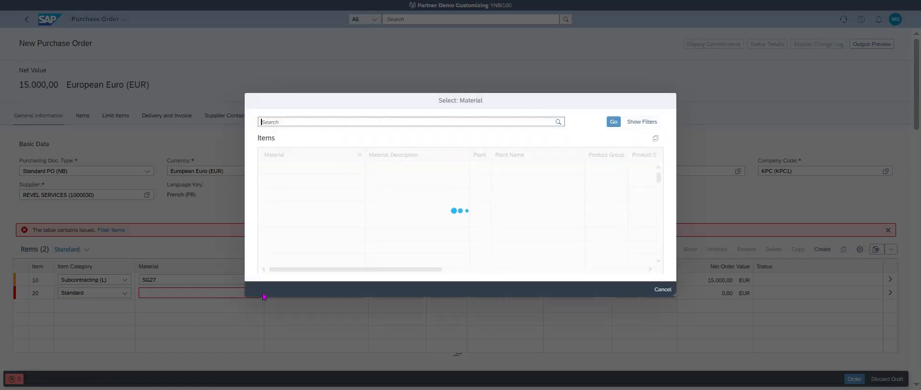
# Filter the material list by product type ROH, then remove that filter.
pyautogui.click(645, 124)
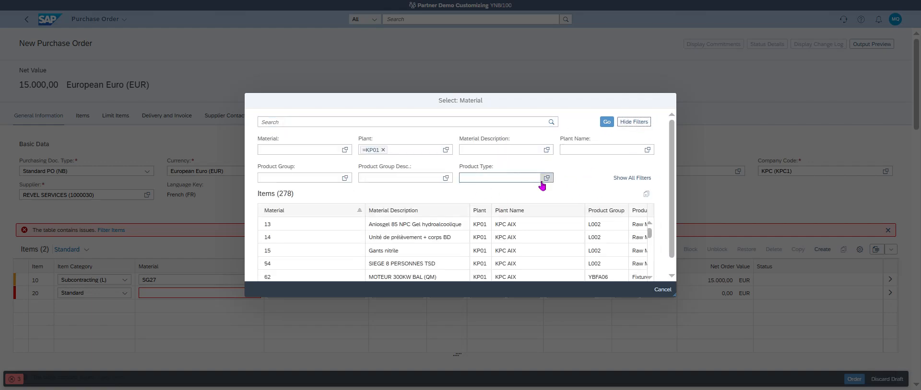
pyautogui.click(515, 179)
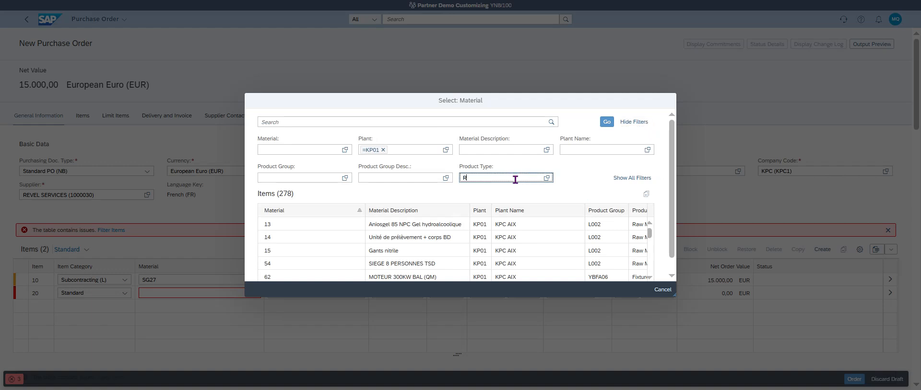
pyautogui.write('ROH')
pyautogui.press('Return')
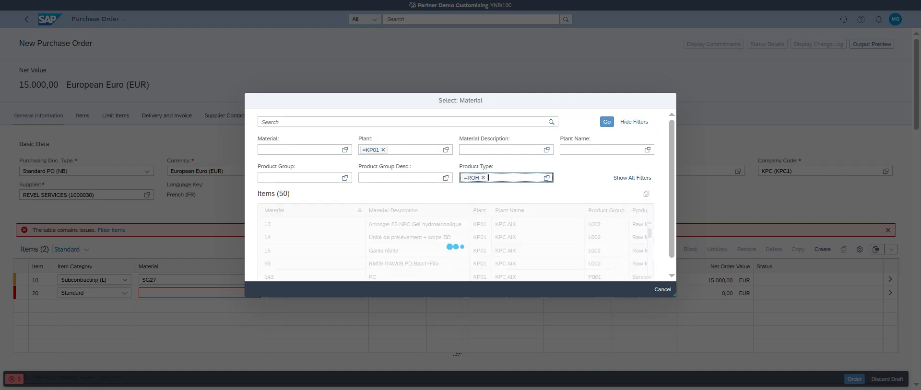
pyautogui.scroll(-1, 504, 257)
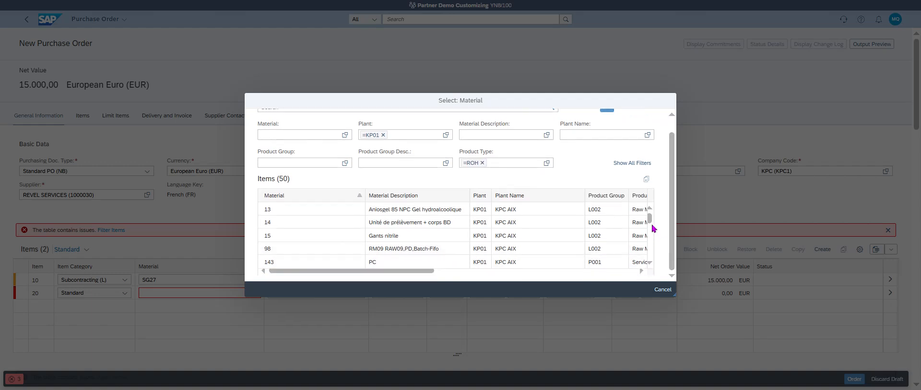
pyautogui.click(482, 163)
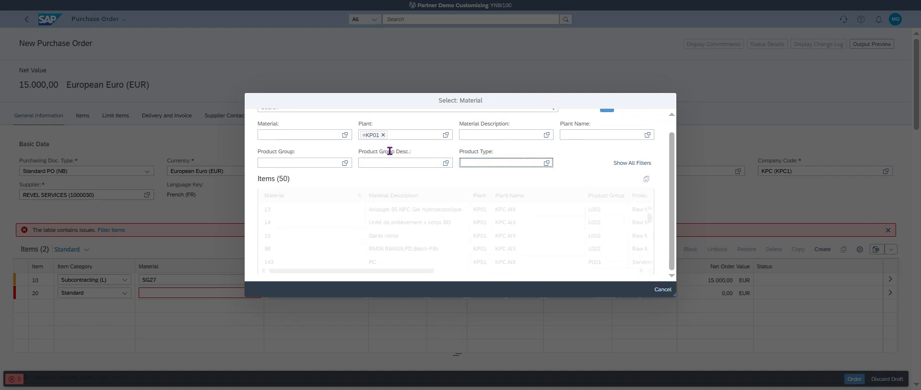
# Search for material number RM33 and assign RM33 to item 20.
pyautogui.click(301, 136)
pyautogui.write('RM')
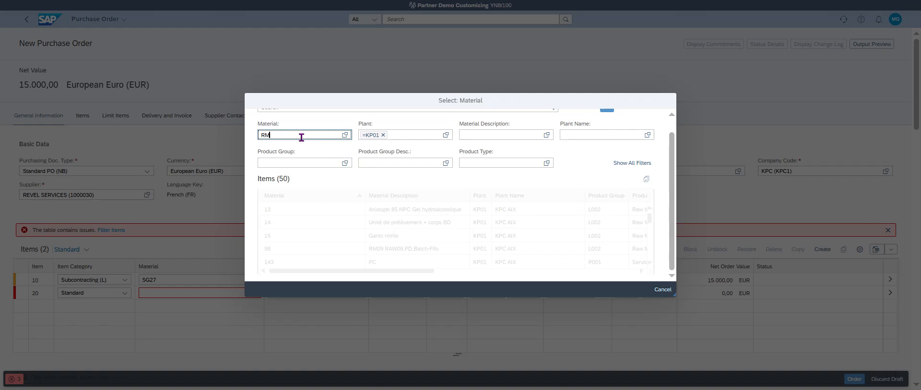
pyautogui.write('33')
pyautogui.press('Return')
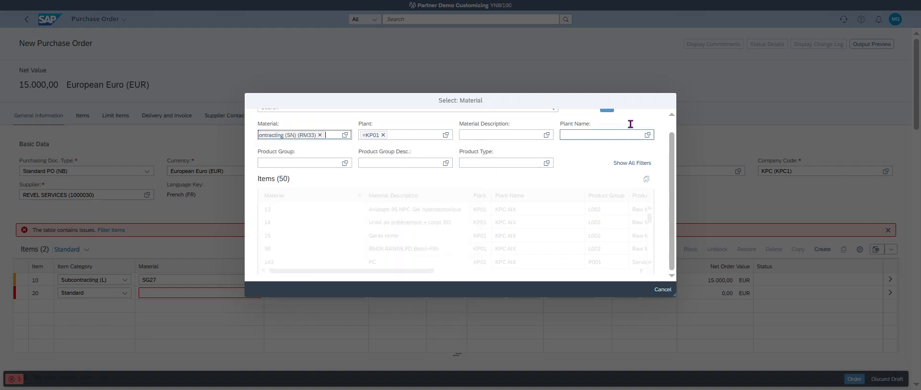
pyautogui.scroll(1, 666, 183)
pyautogui.click(613, 125)
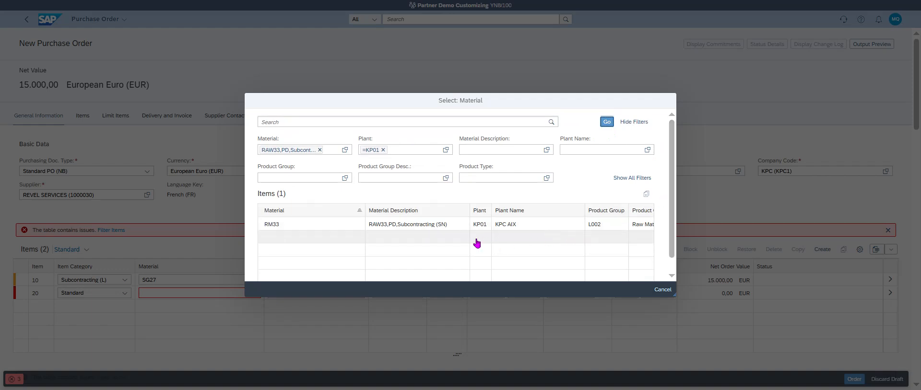
pyautogui.click(609, 225)
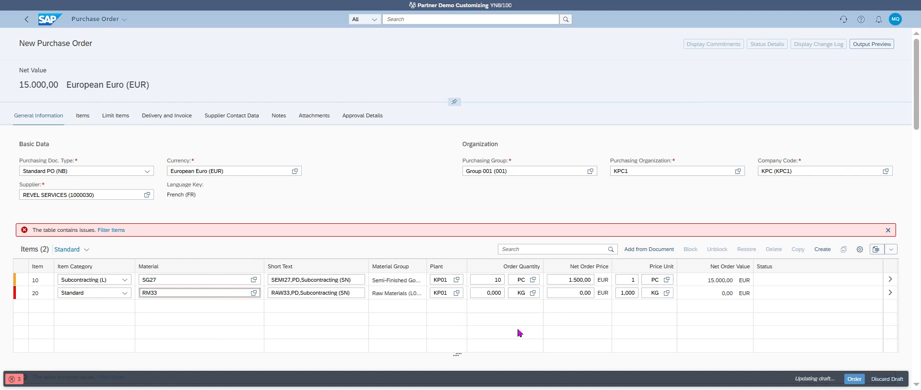
# Give item 20 quantity 1 and net price 15,00 EUR, then check the approval preview.
pyautogui.click(503, 296)
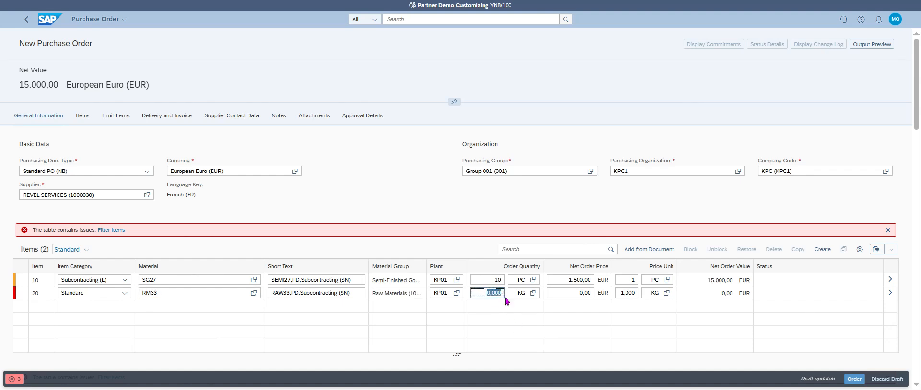
pyautogui.write('1')
pyautogui.moveTo(577, 294); pyautogui.dragTo(622, 303)
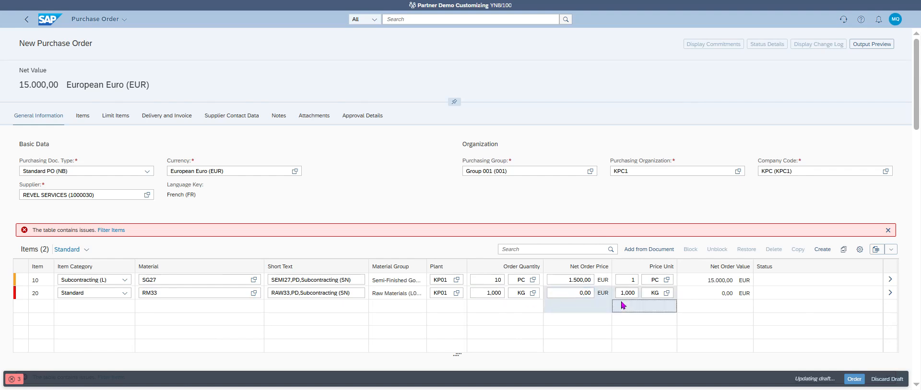
pyautogui.click(566, 293)
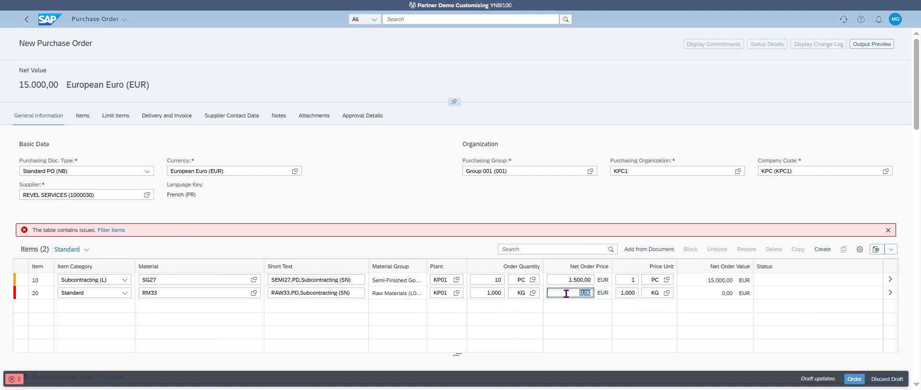
pyautogui.write('15,00')
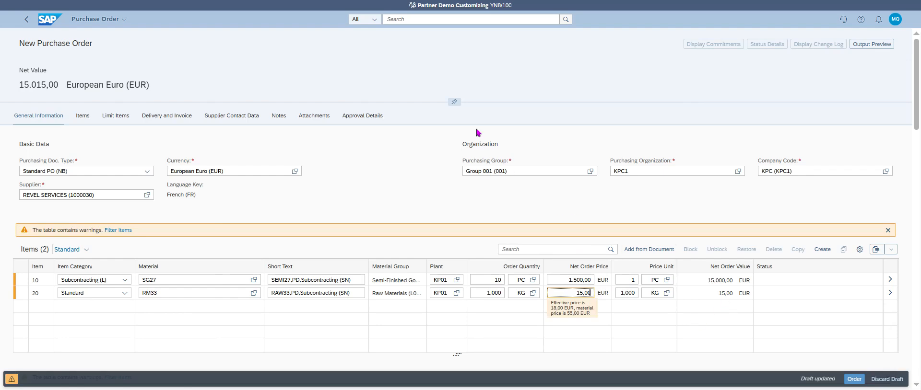
pyautogui.click(365, 116)
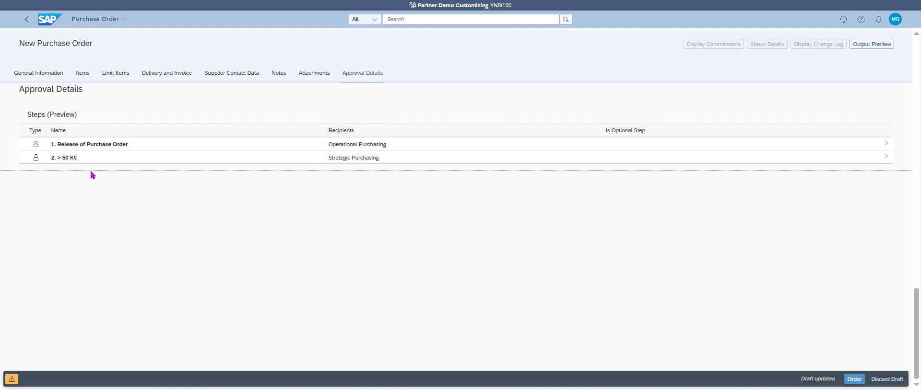
# Set item 20's net price to 5.001,00 and quantity to 10,000 KG, then recheck approvals.
pyautogui.moveTo(918, 314); pyautogui.dragTo(919, 67)
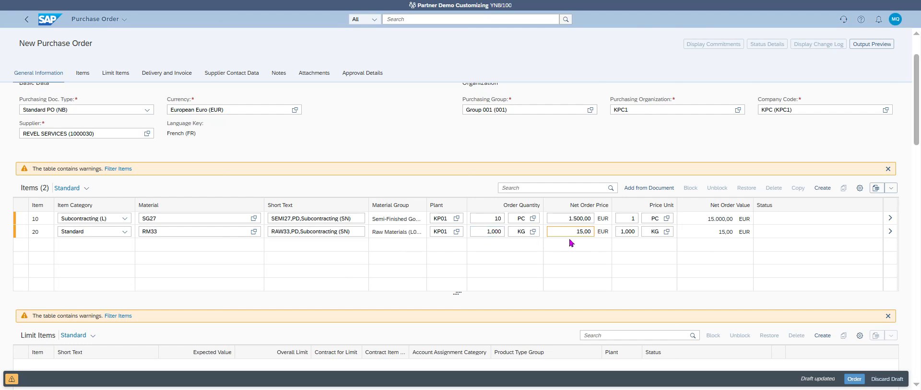
pyautogui.moveTo(571, 232); pyautogui.dragTo(627, 247)
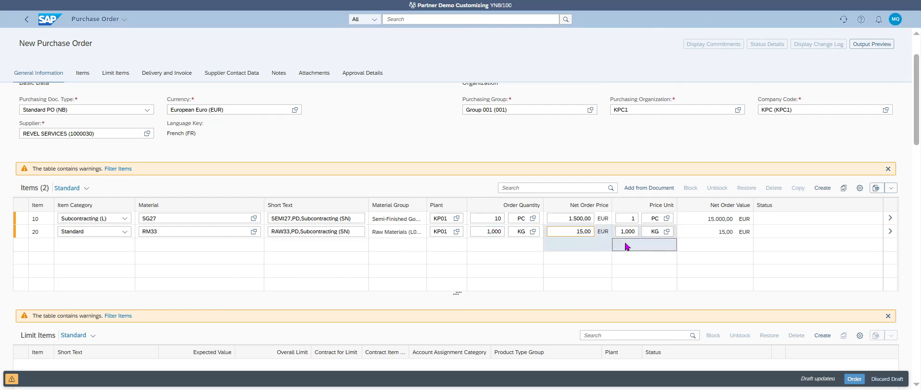
pyautogui.click(575, 231)
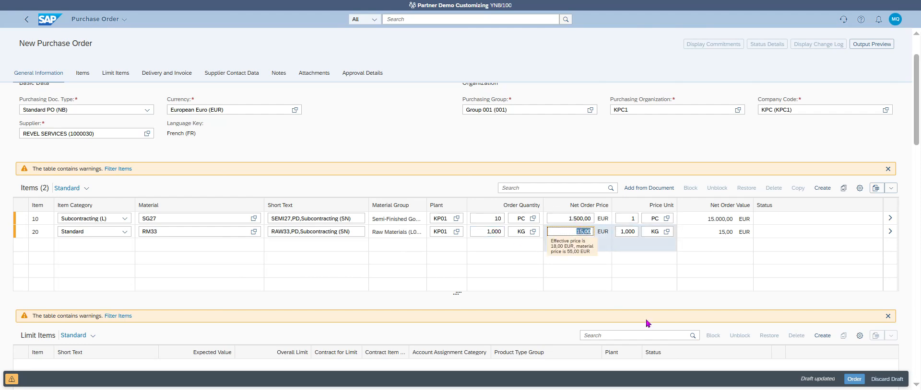
pyautogui.write('5')
pyautogui.click(493, 231)
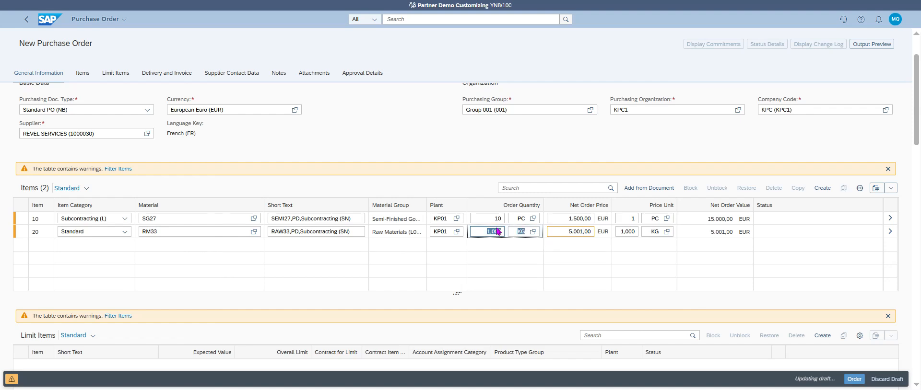
pyautogui.click(494, 232)
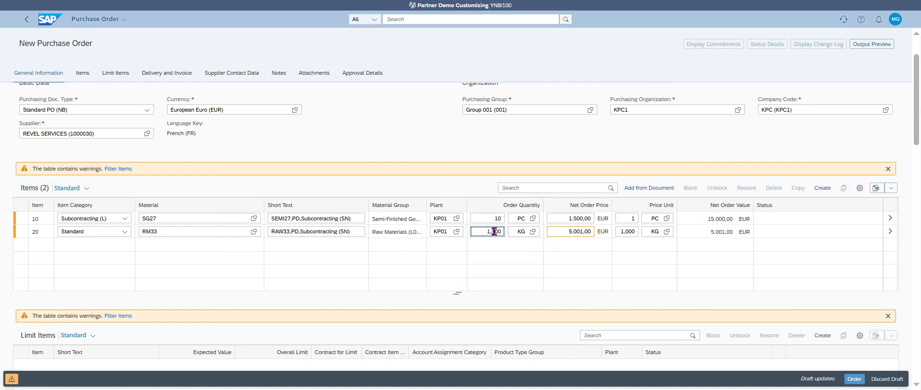
pyautogui.write('10,000')
pyautogui.click(362, 73)
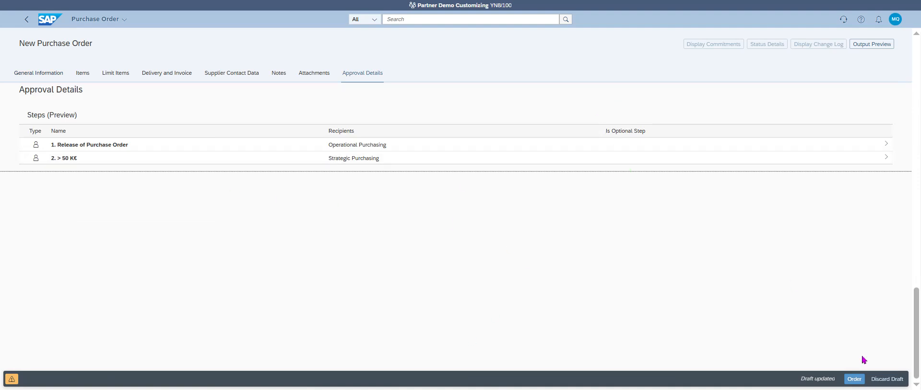
pyautogui.click(854, 380)
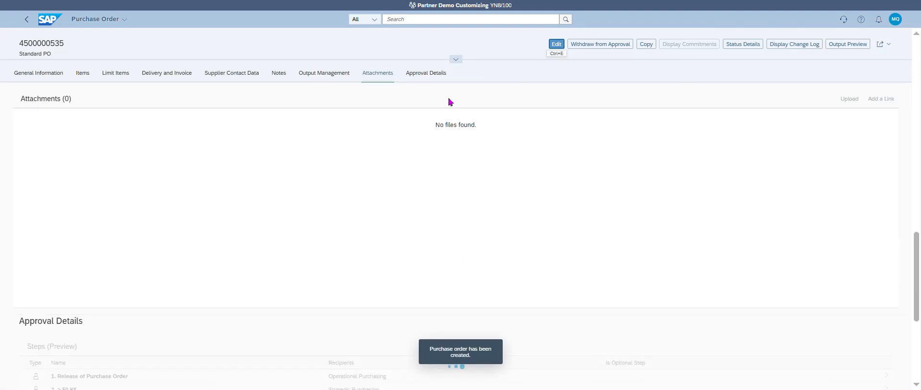
pyautogui.click(428, 74)
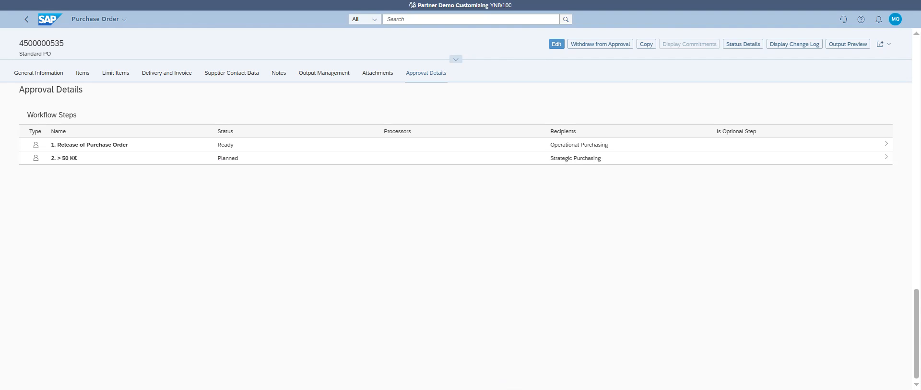
pyautogui.click(558, 43)
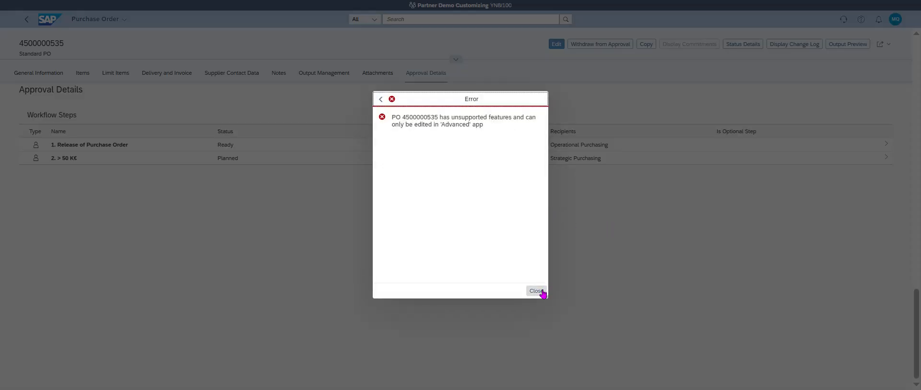
pyautogui.click(539, 291)
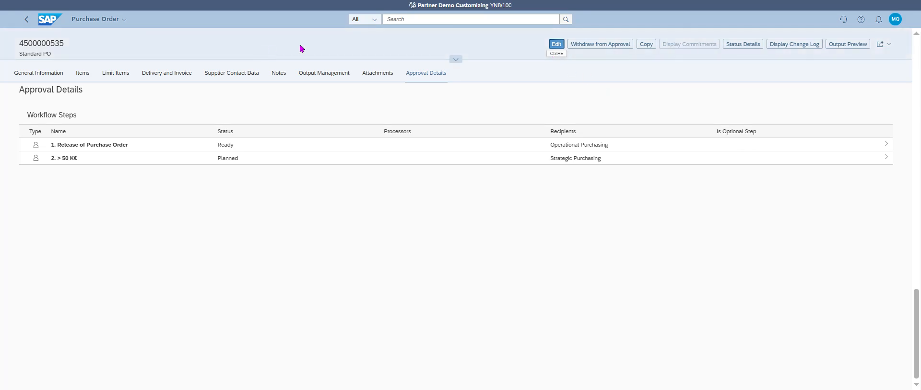
pyautogui.click(556, 47)
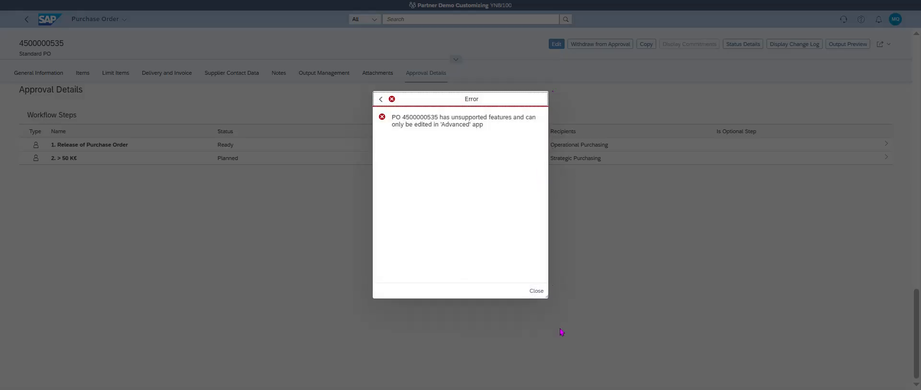
pyautogui.click(537, 292)
pyautogui.click(27, 20)
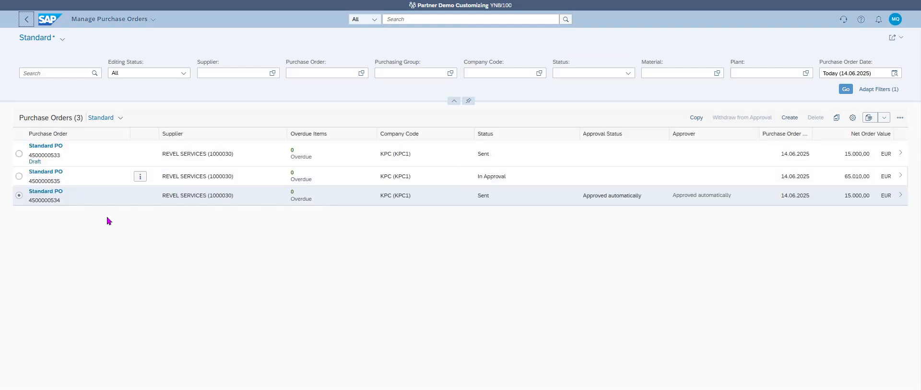
pyautogui.click(19, 176)
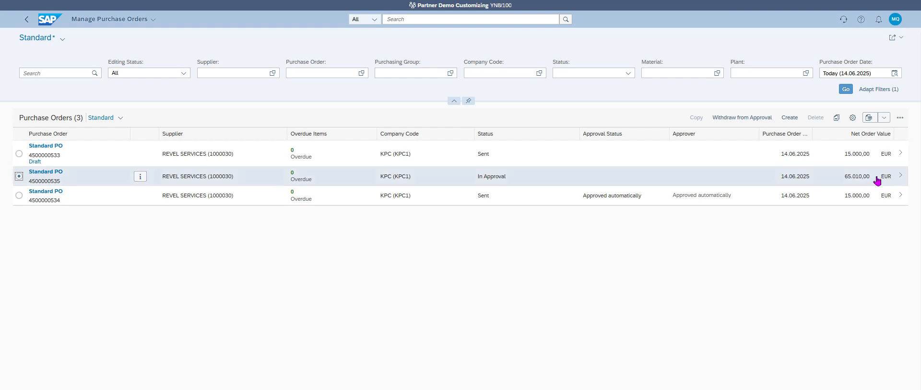
pyautogui.click(897, 179)
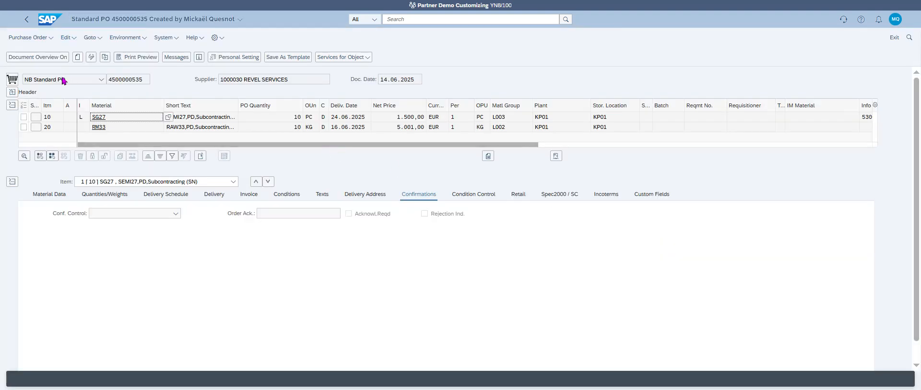
pyautogui.click(12, 92)
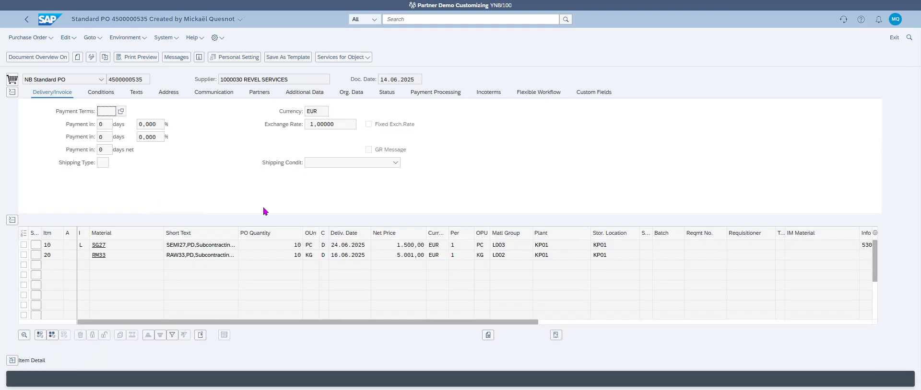
pyautogui.click(540, 93)
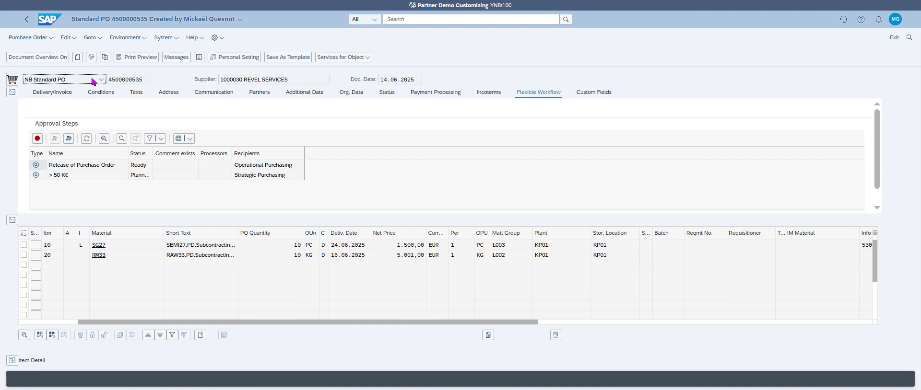
# In change mode, reduce item 20's PO quantity to 1 KG.
pyautogui.click(90, 57)
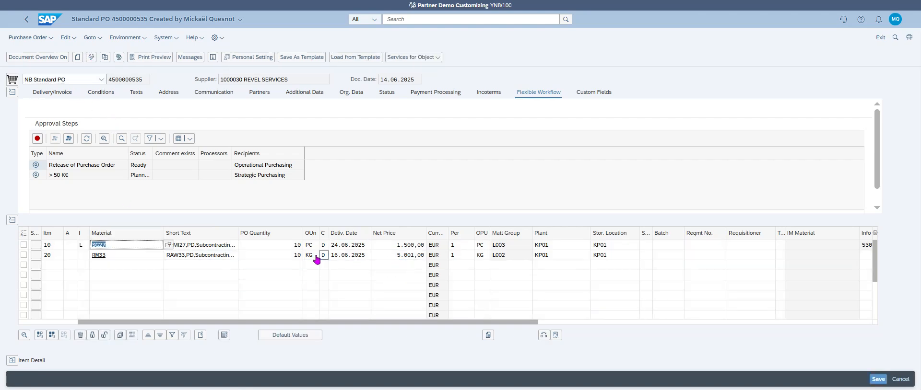
pyautogui.doubleClick(297, 258)
pyautogui.write('1')
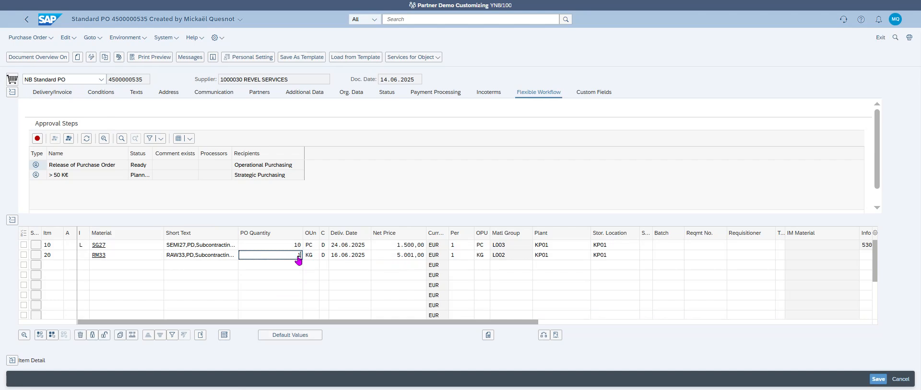
pyautogui.press('Return')
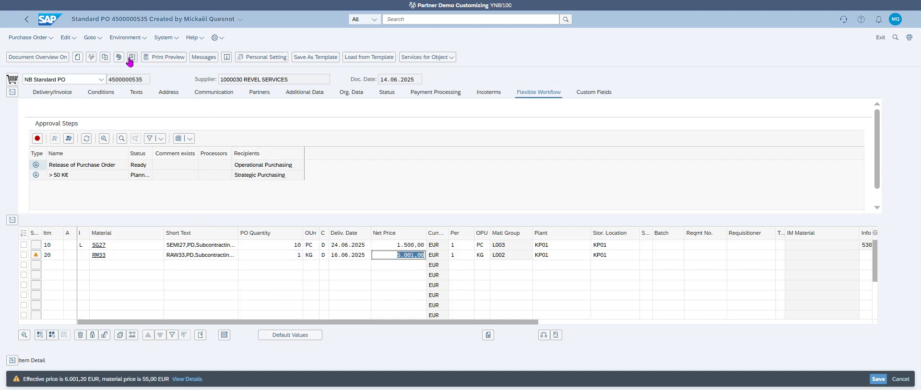
# Check the PO, confirm the > 50 K€ step is predicted skipped, and save it.
pyautogui.click(118, 57)
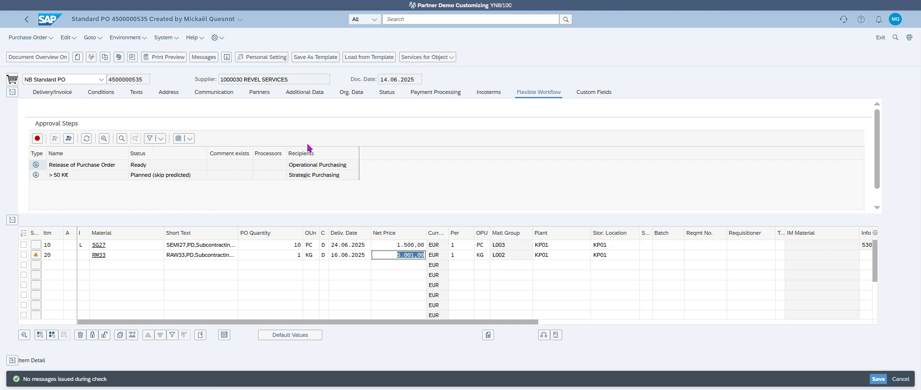
pyautogui.click(181, 177)
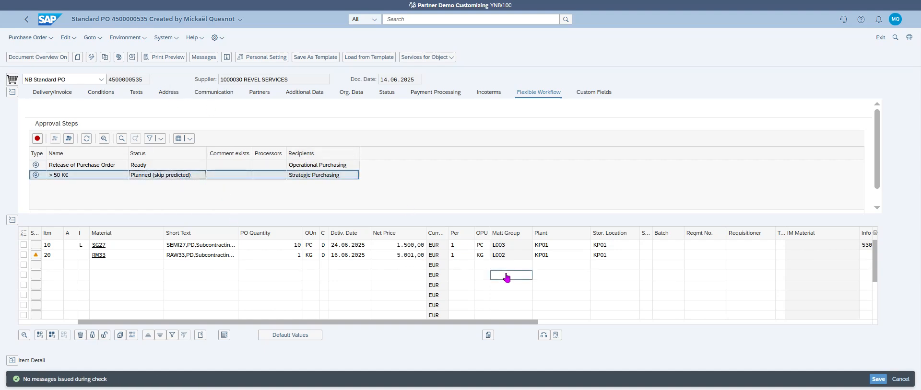
pyautogui.click(878, 379)
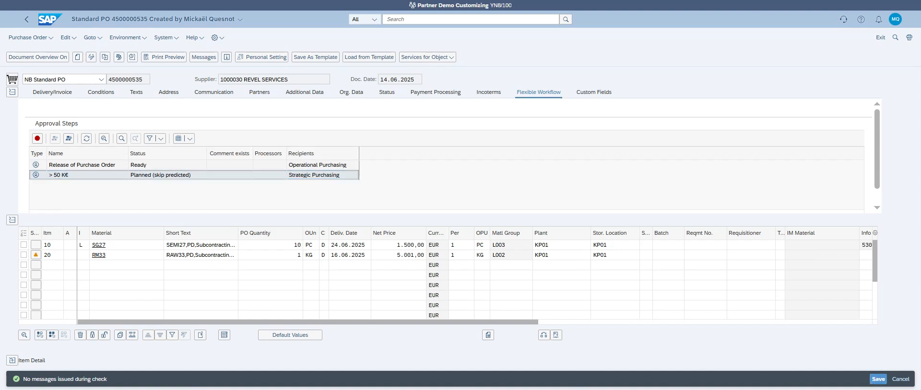